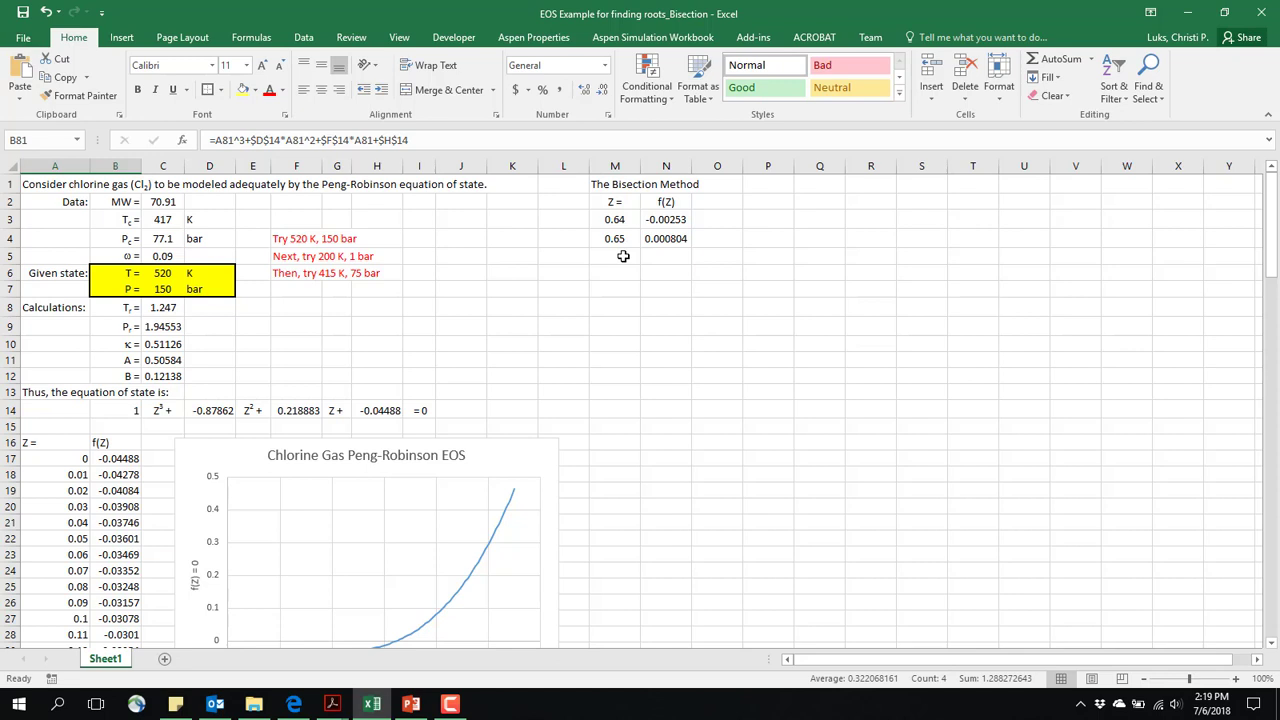
Add the column heading "error" in cell O2 of the bisection table.
left_click(622, 256)
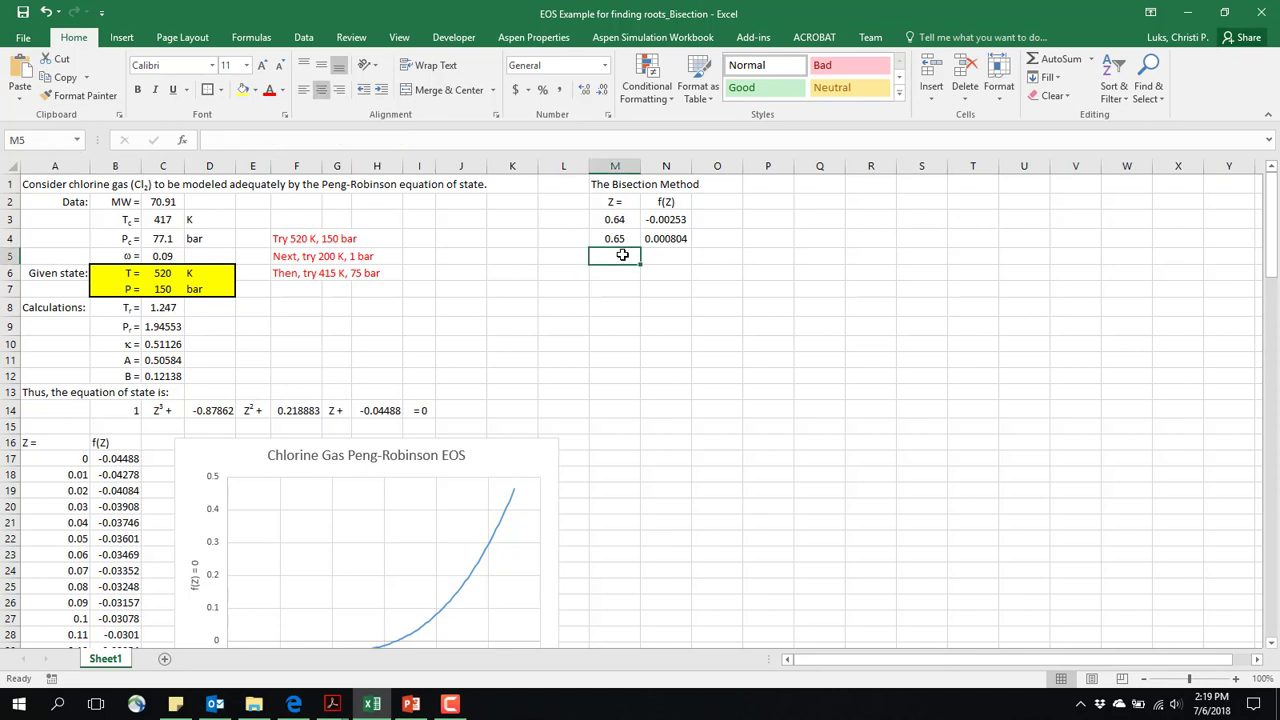
left_click(725, 201)
type("error")
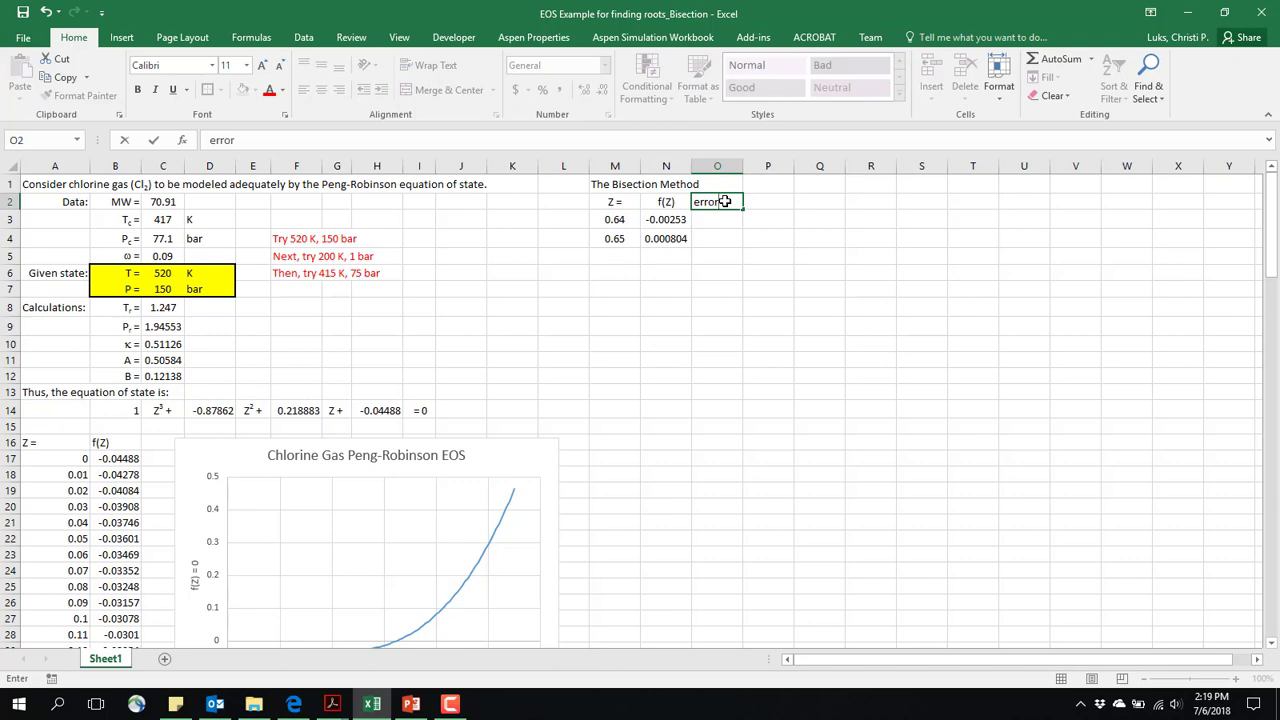
key("Return")
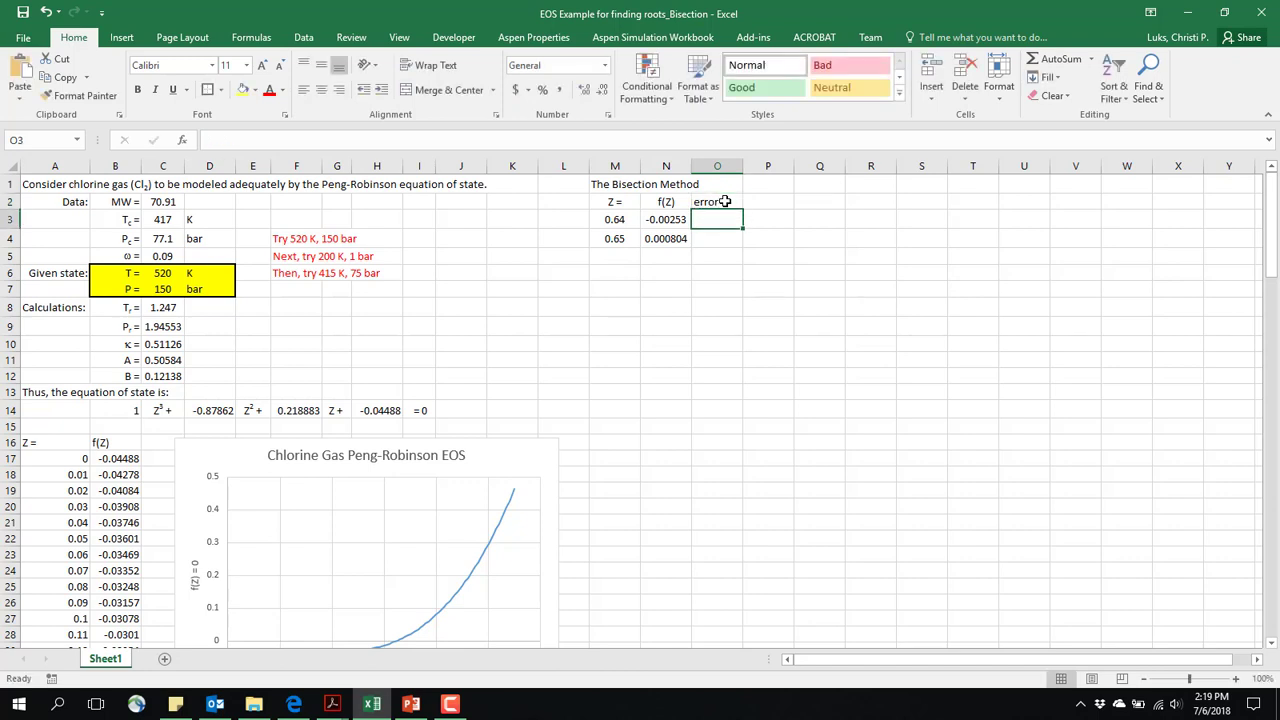
key("Return")
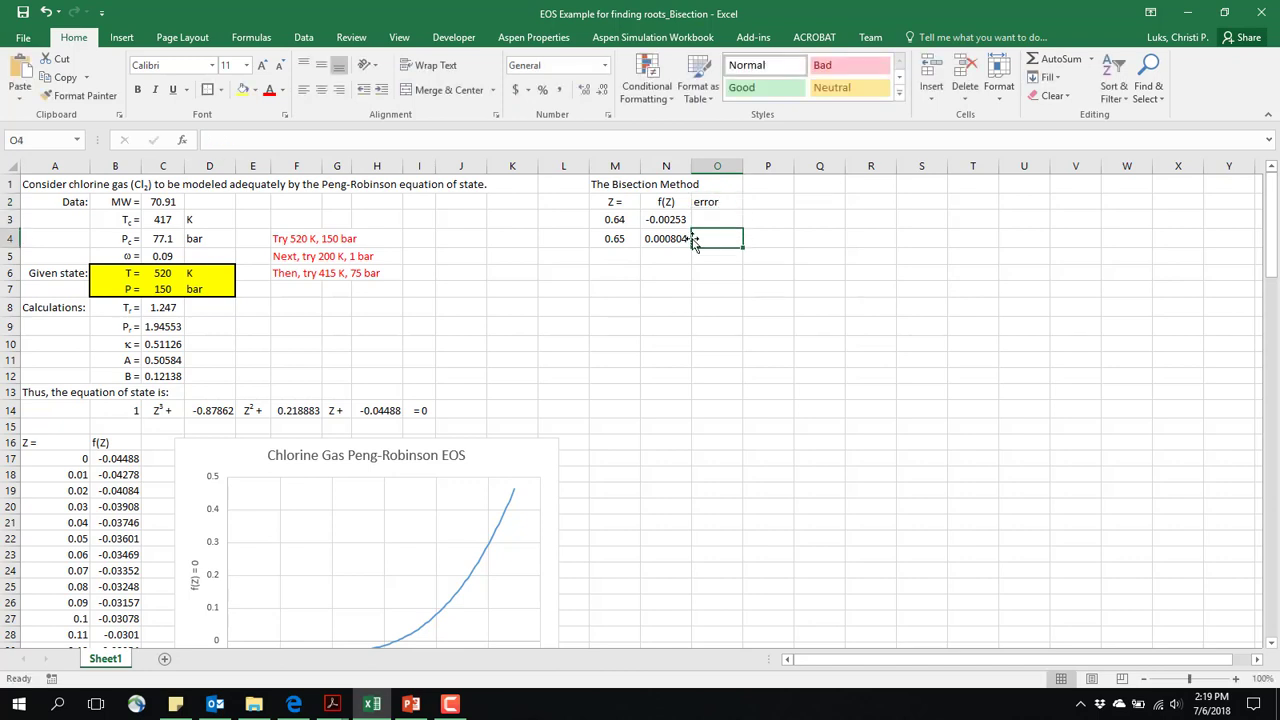
Enter the midpoint formula =(M4+M3)/2 in cell M5 under the two starting Z values.
left_click(620, 258)
left_click(567, 260)
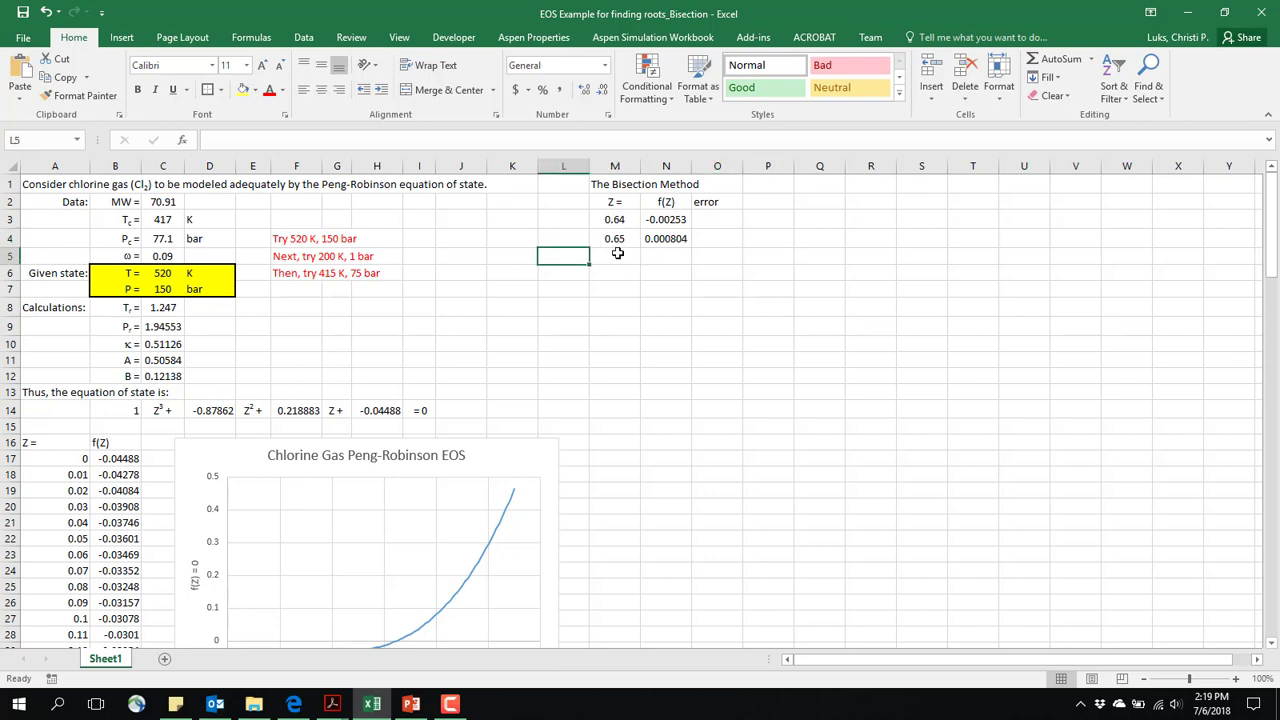
left_click(617, 253)
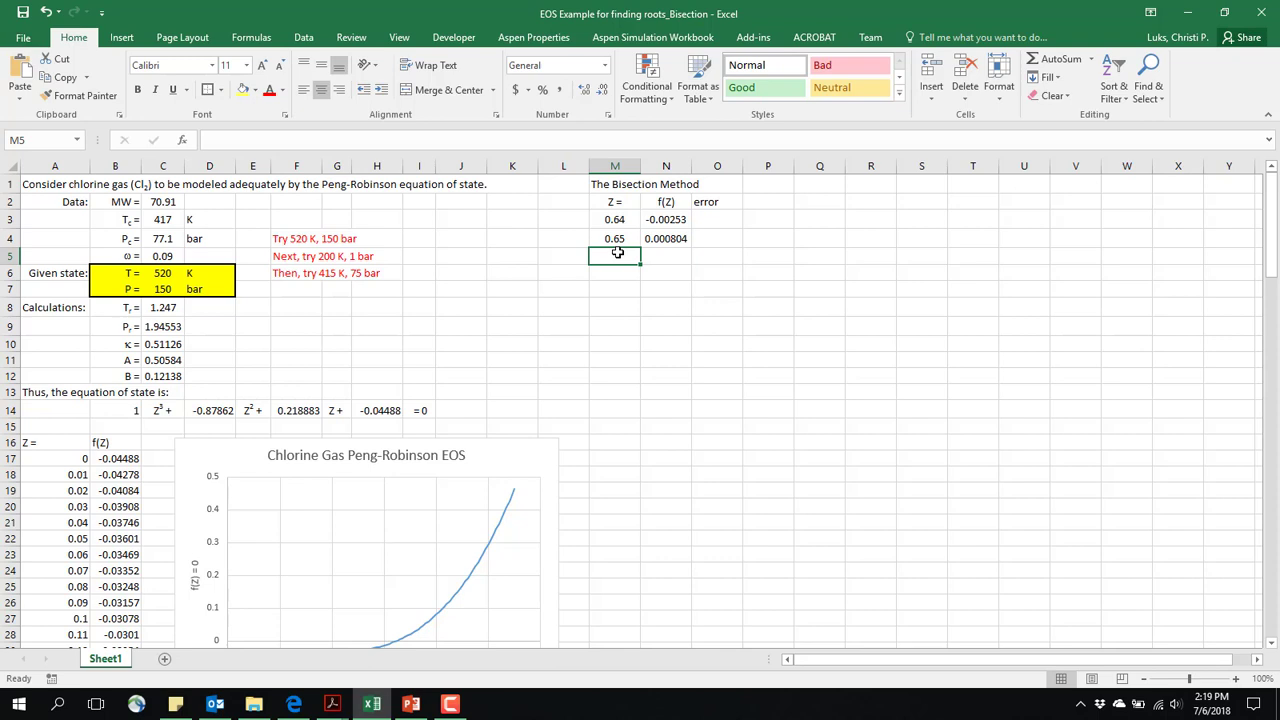
type("=(")
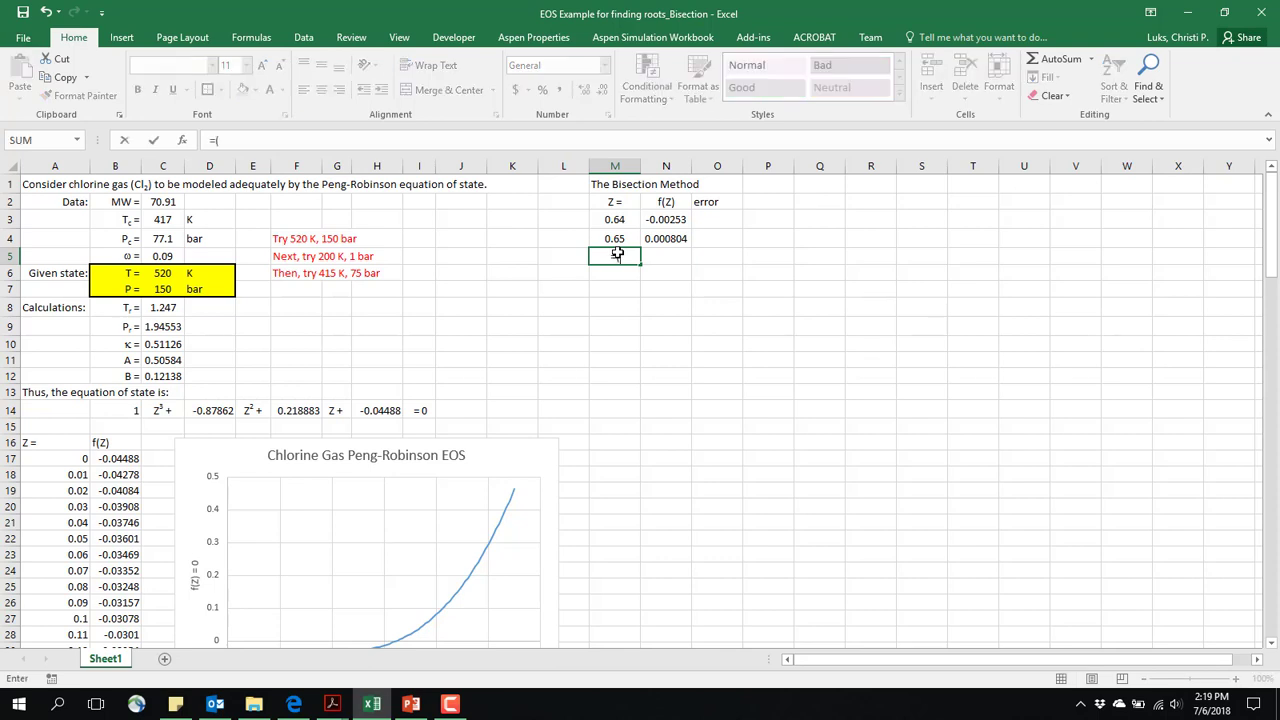
key("Up")
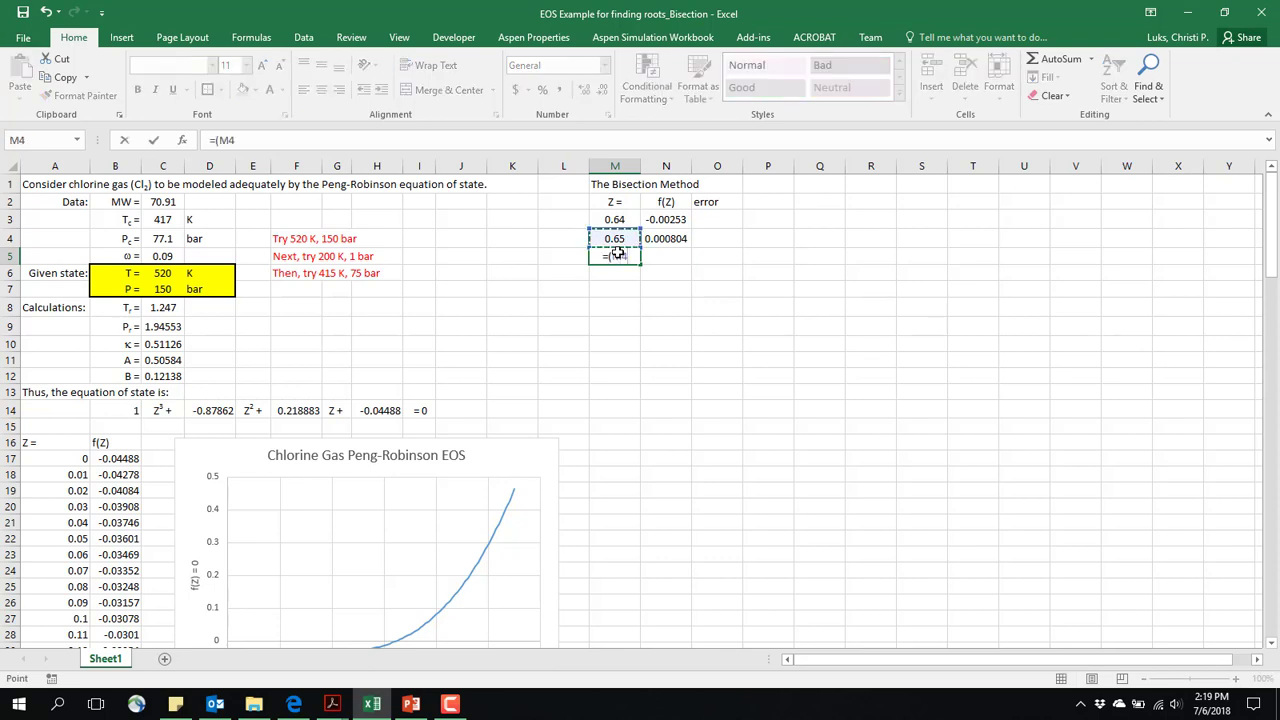
type("+")
key("Up")
key("Up")
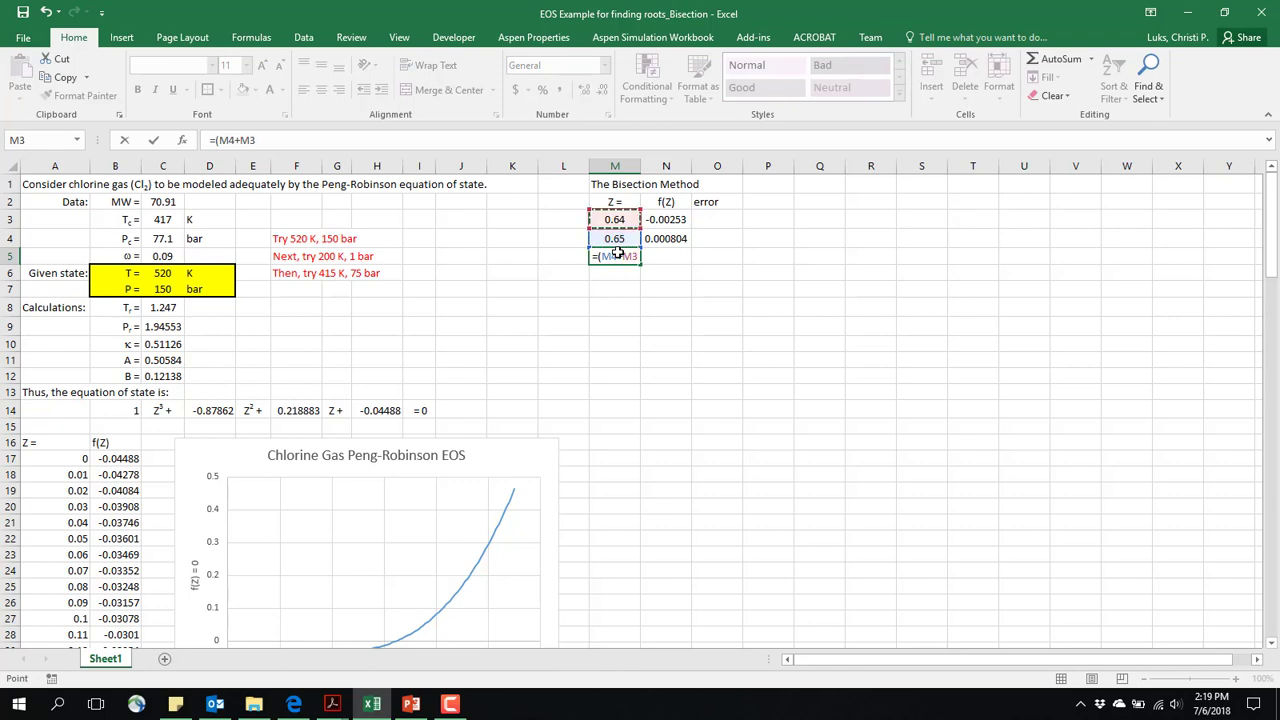
type(")/2")
key("Return")
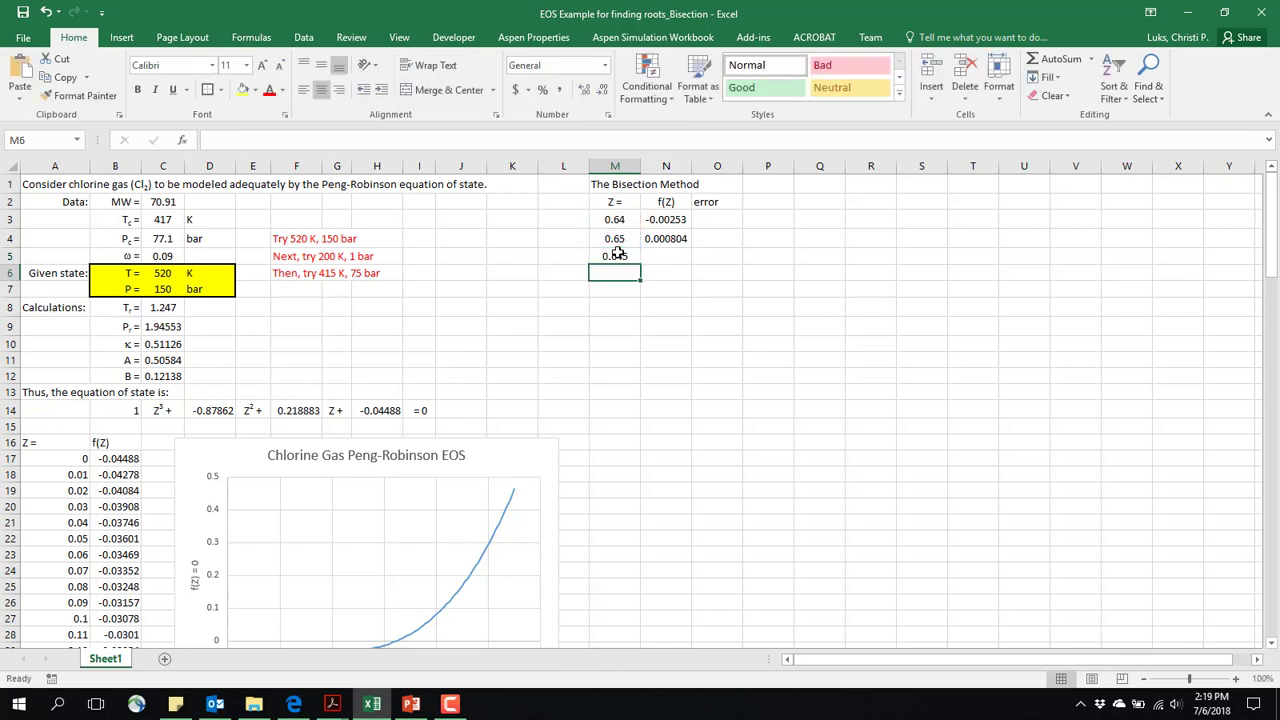
Copy the f(Z) formula from N4 into N5 to evaluate the midpoint.
left_click(665, 239)
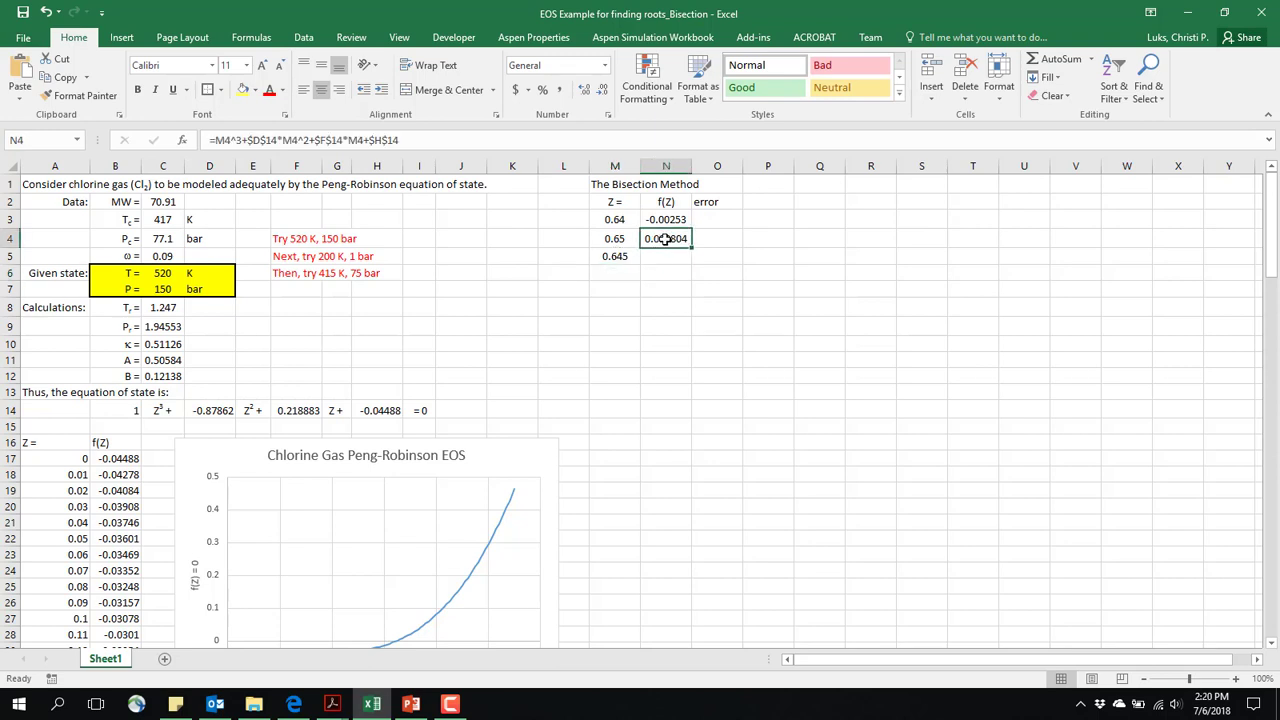
key("ctrl+c")
left_click(665, 256)
key("ctrl+v")
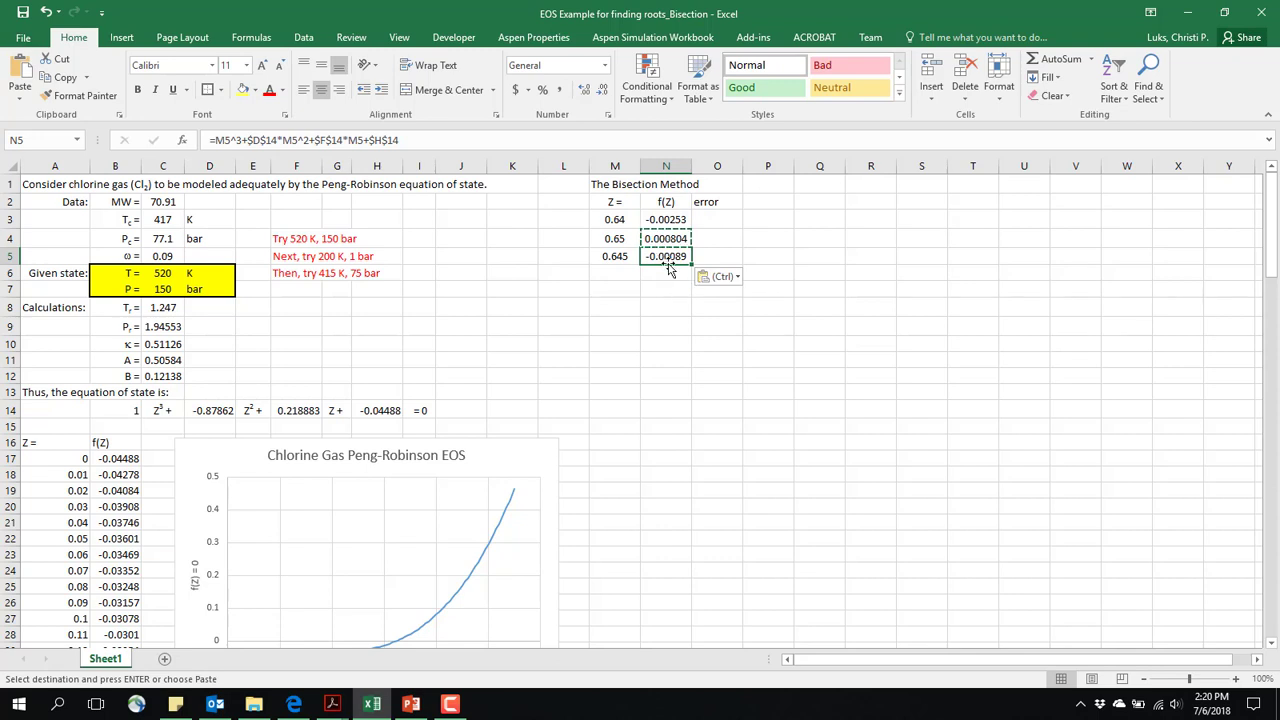
Highlight the bracketing rows M4:N5 with a yellow fill.
left_click(608, 257)
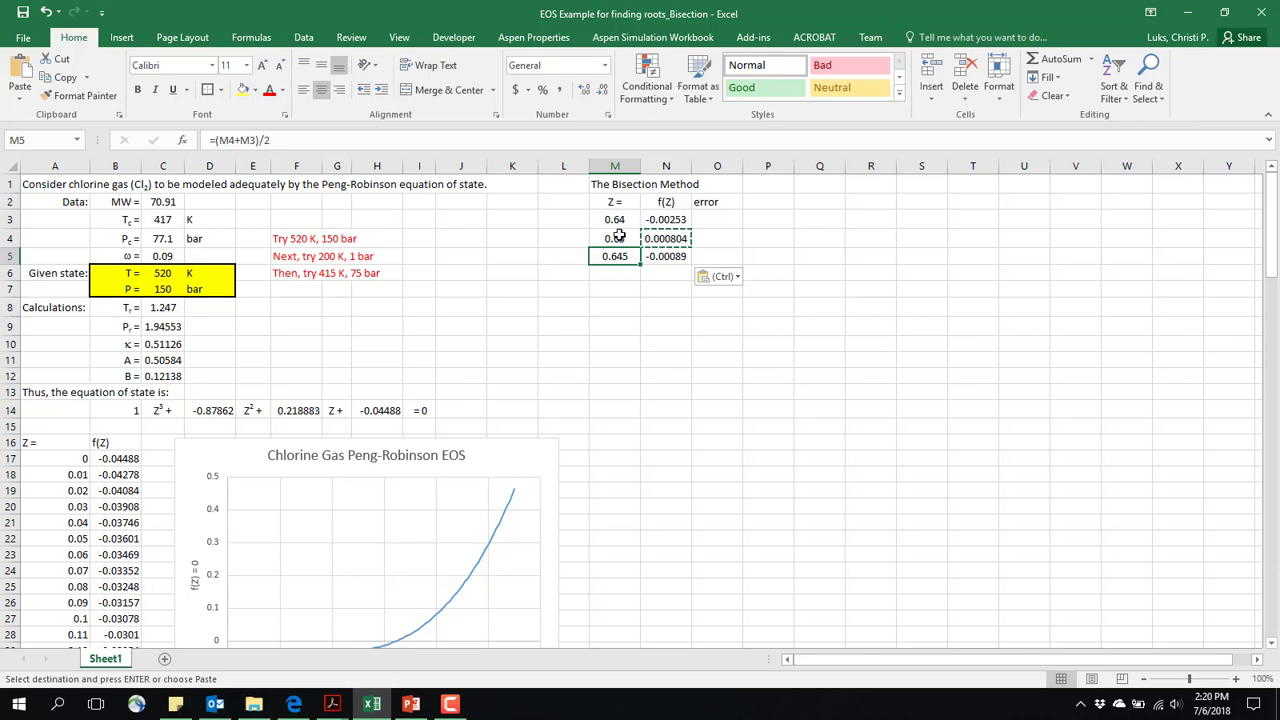
left_click_drag(614, 238, 650, 249)
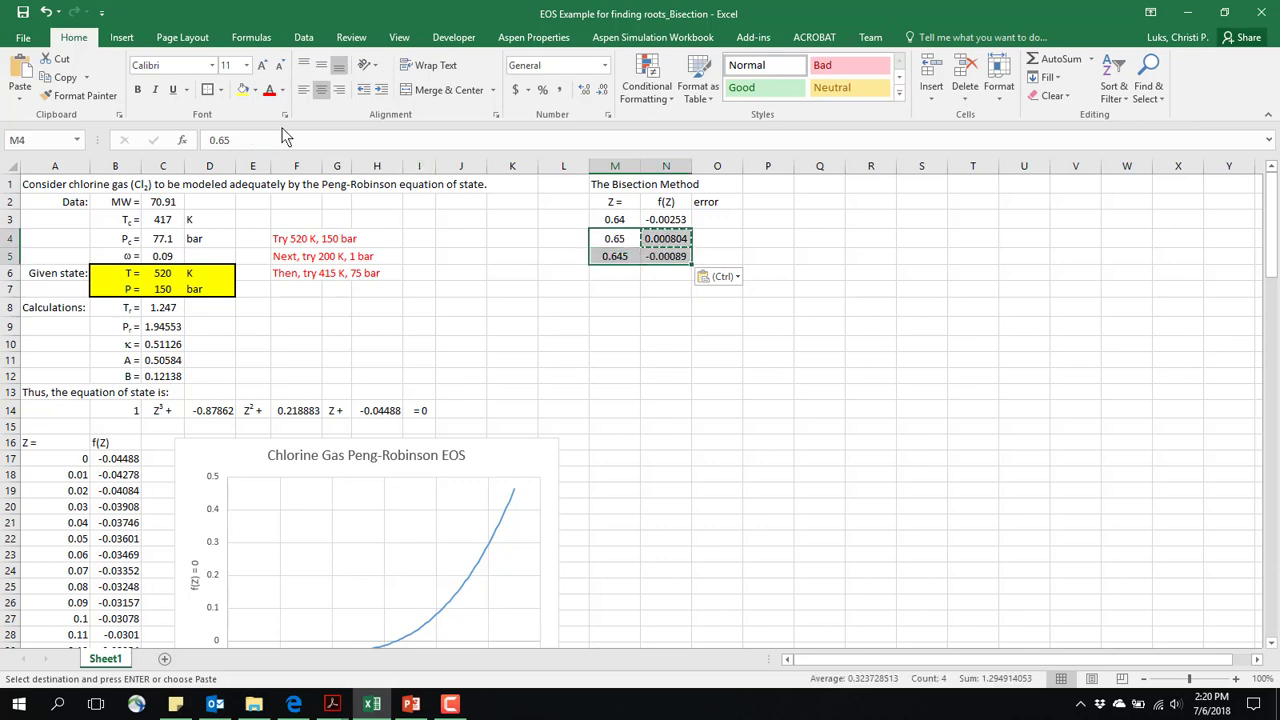
left_click(243, 90)
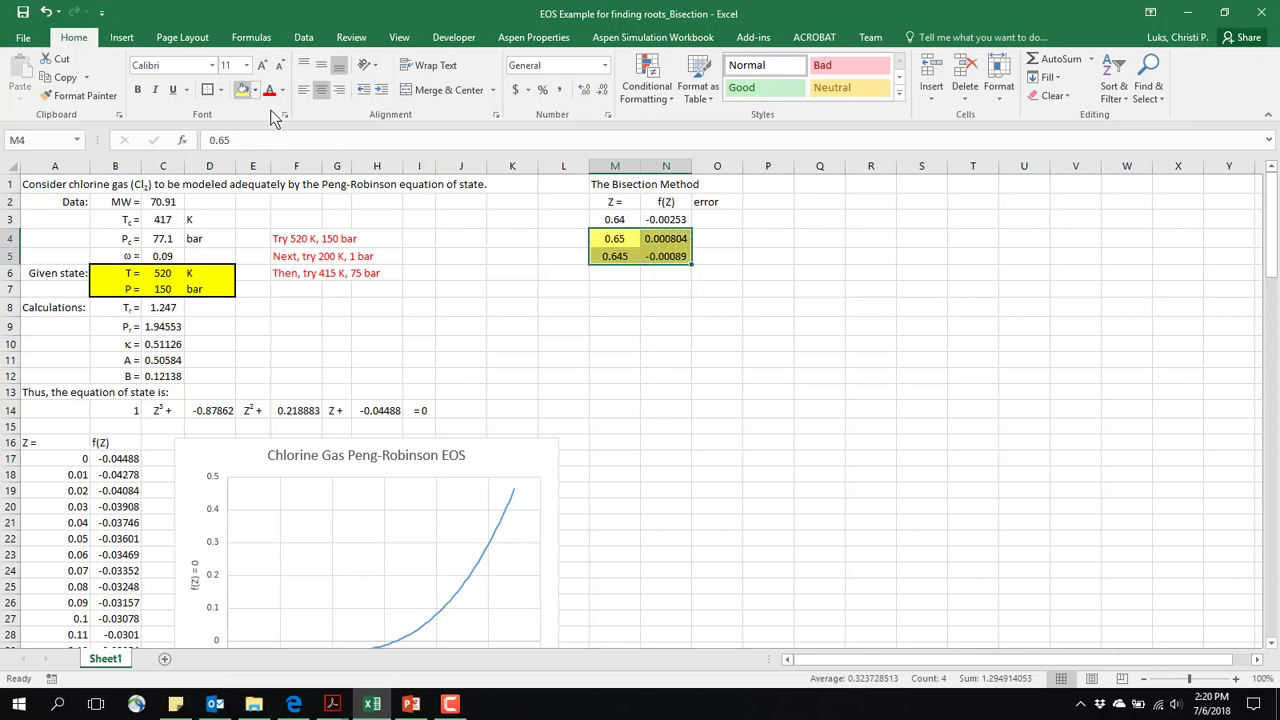
left_click(575, 287)
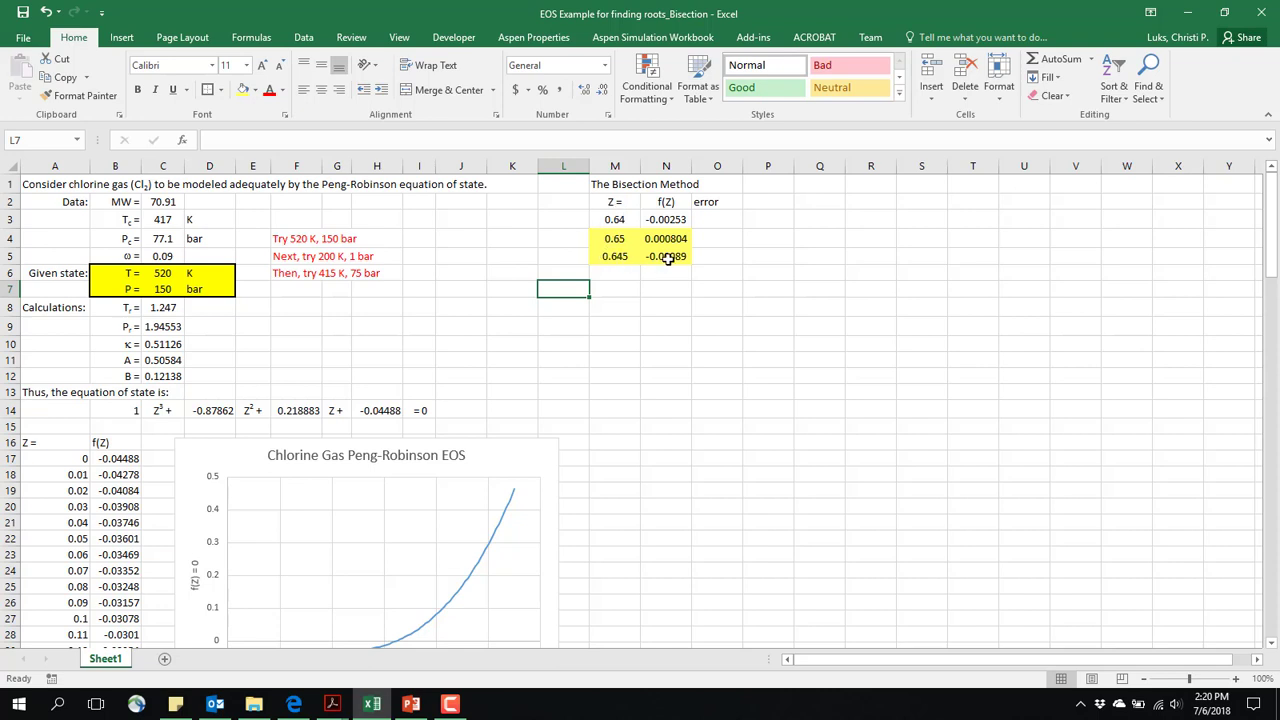
Enter the relative error formula =ABS((M5-M4)/M5) in cell O5.
left_click(714, 258)
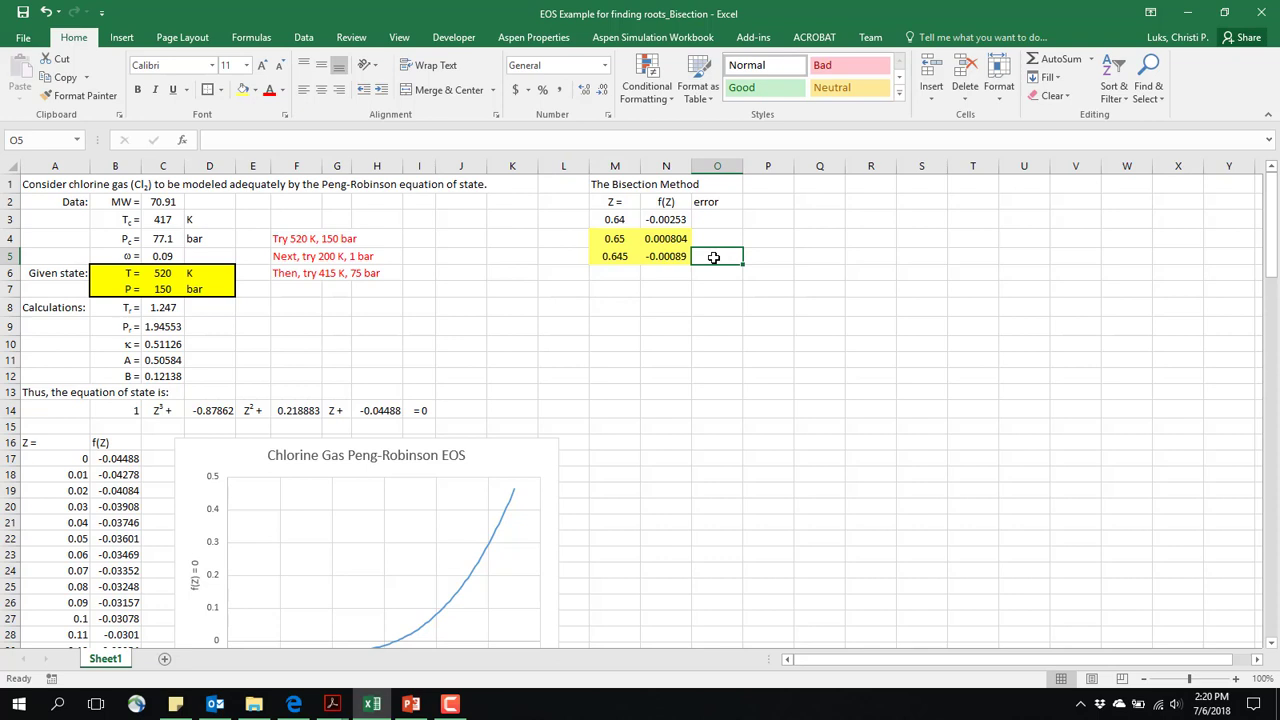
type("=")
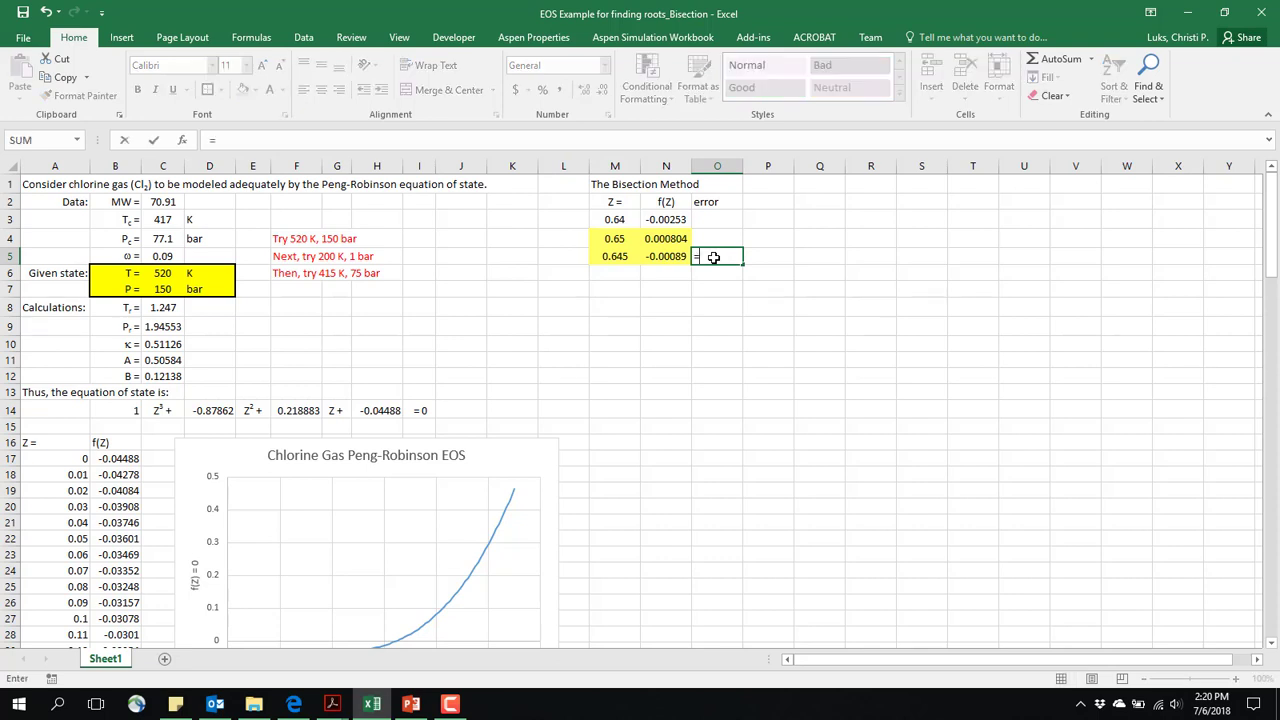
type("abs")
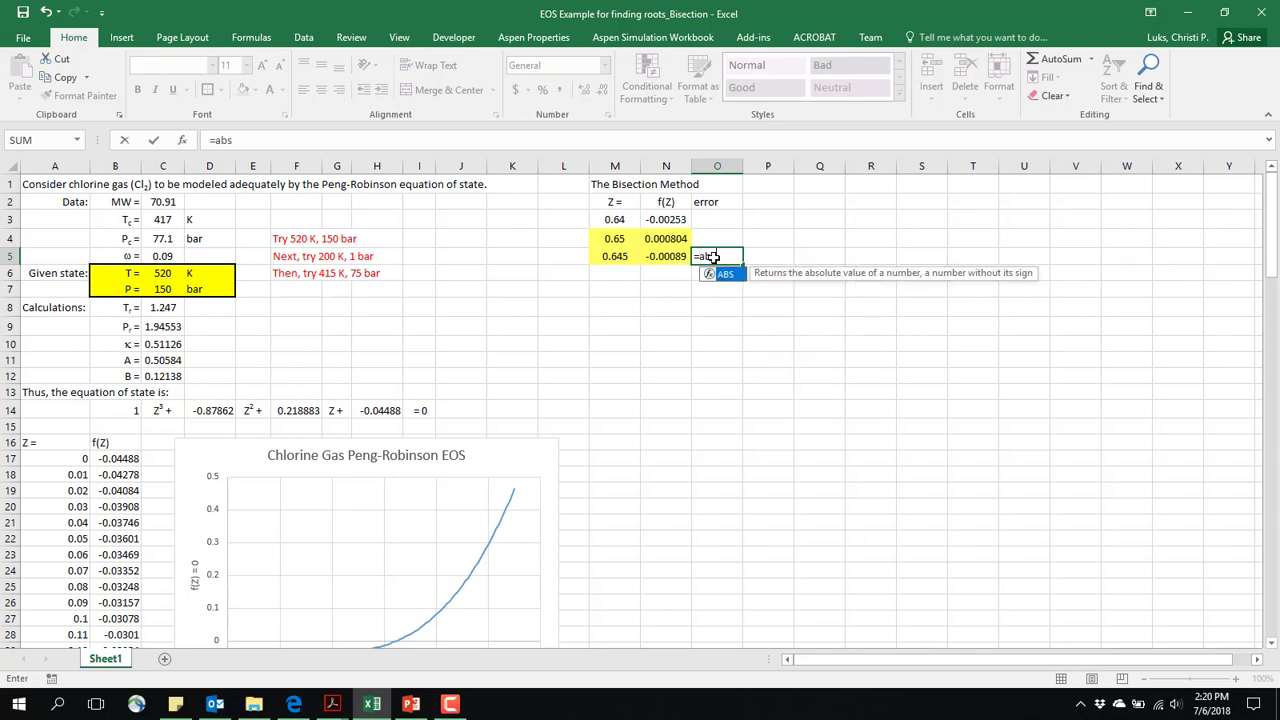
type("(")
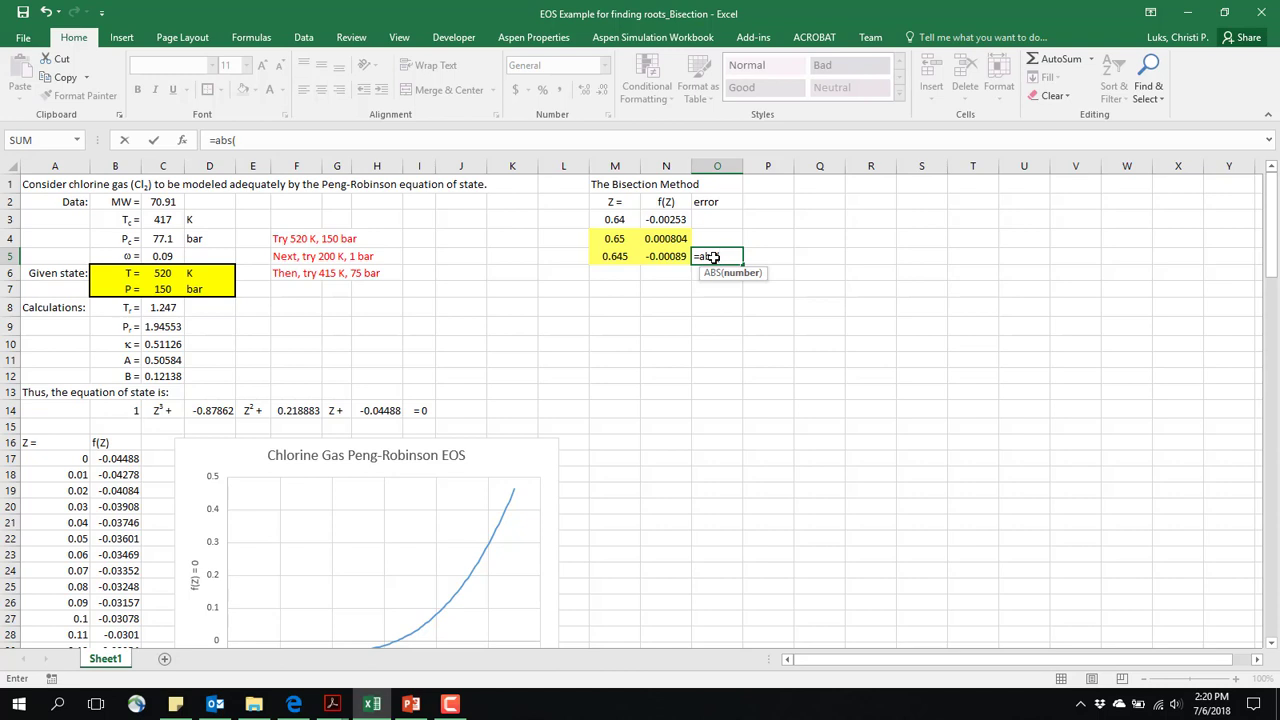
type("(")
key("Left")
key("Left")
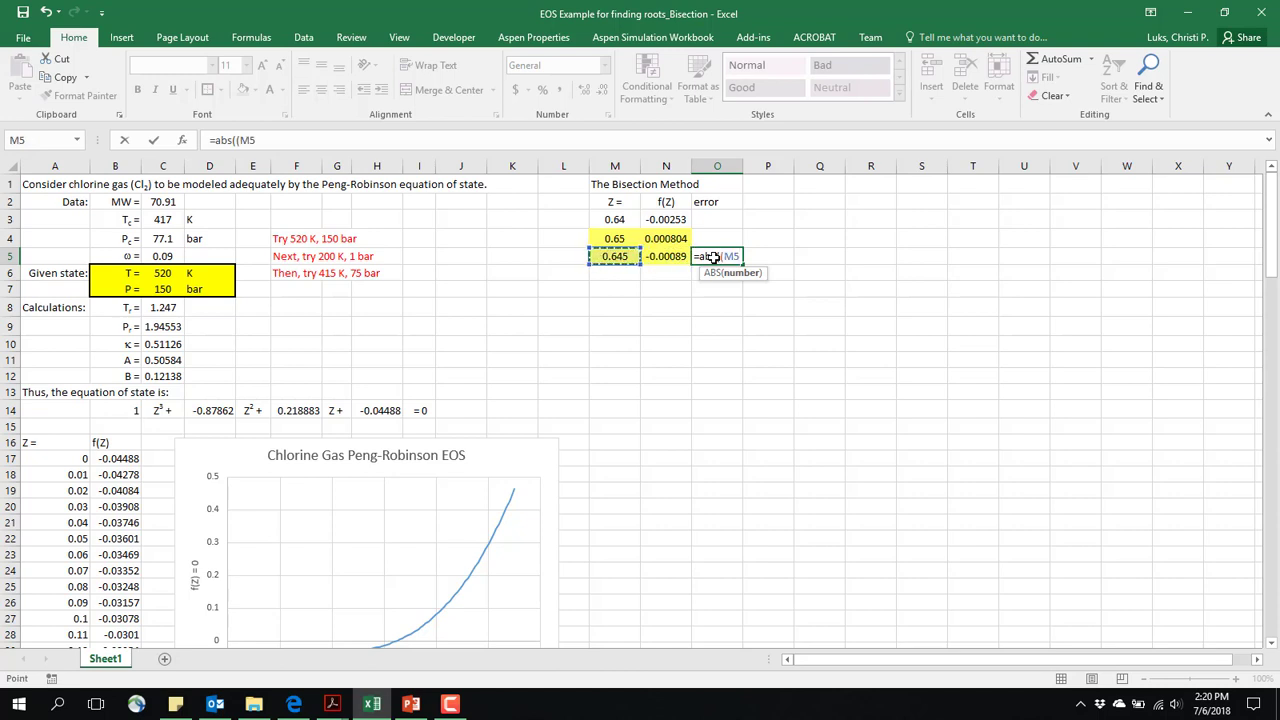
type("-")
key("Up")
key("Left")
key("Left")
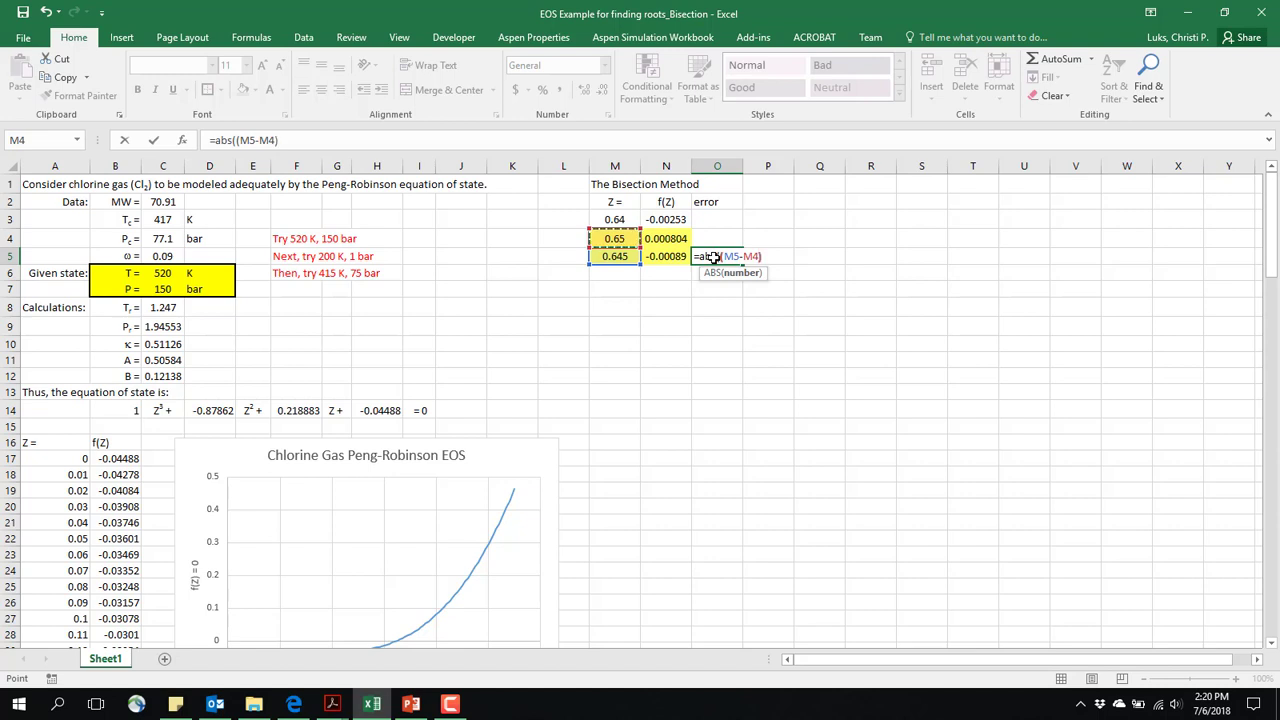
type(")/")
key("Left")
key("Left")
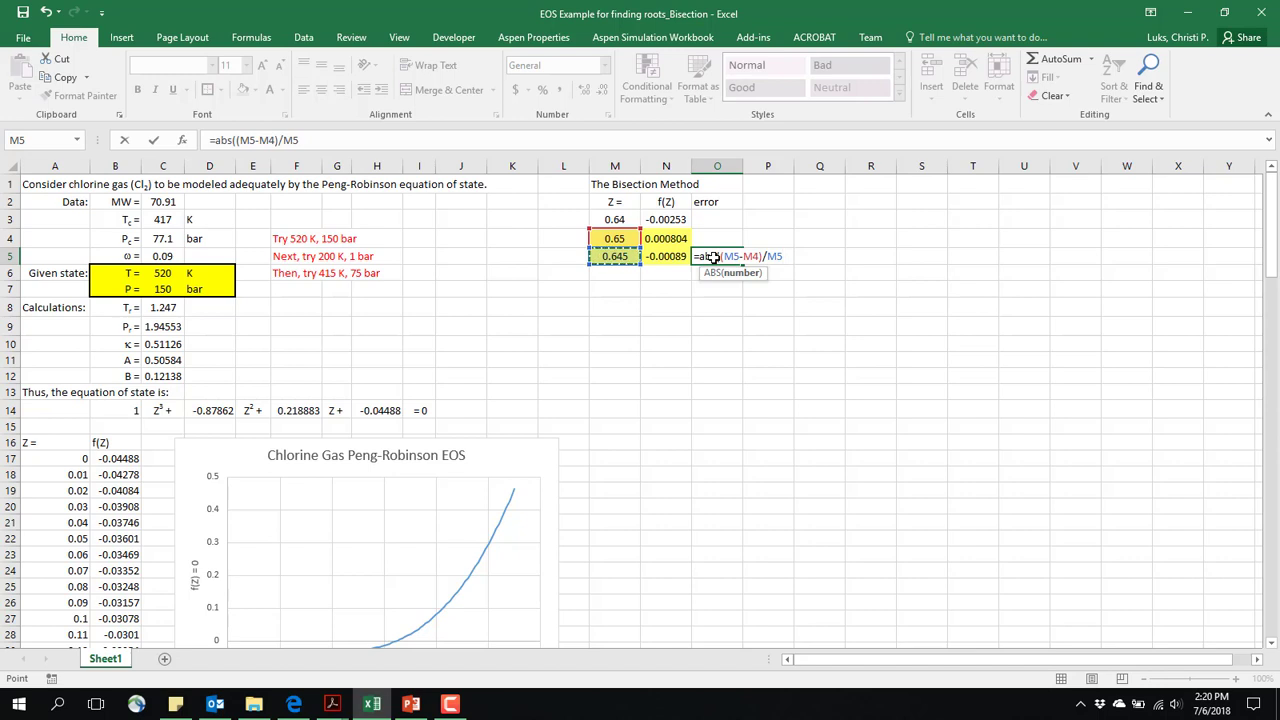
type(")")
key("Return")
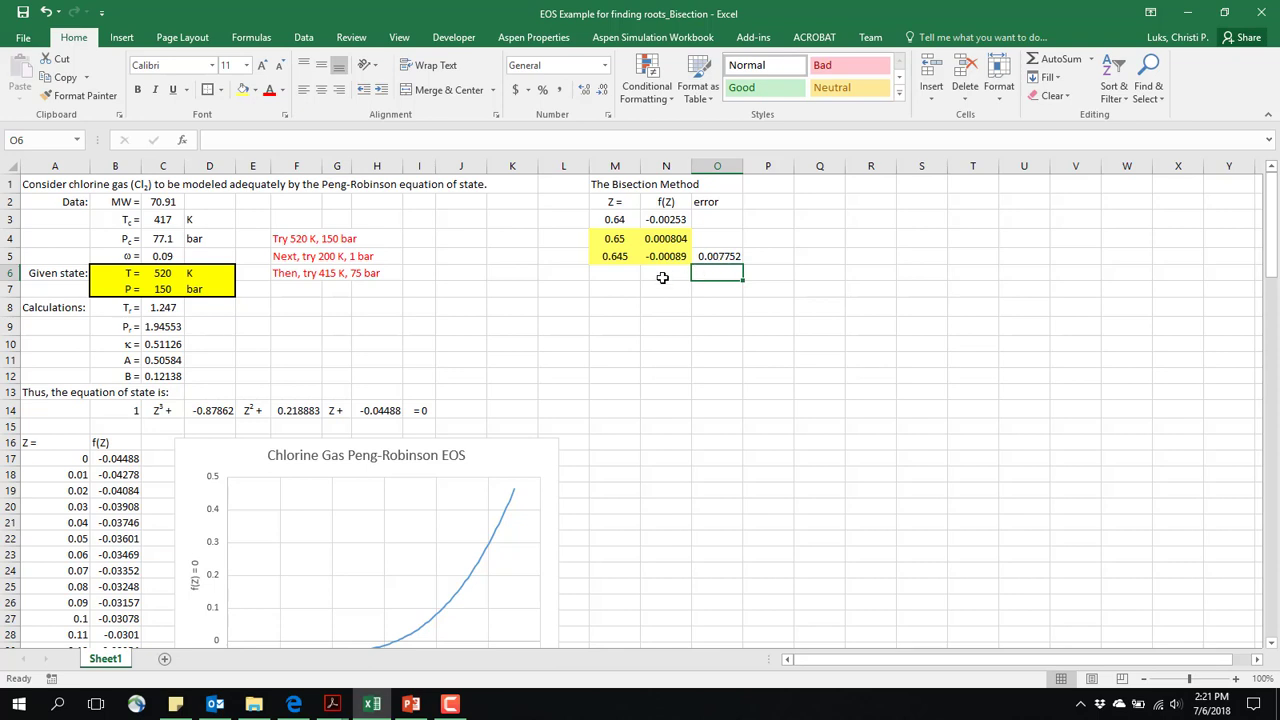
Copy the highlighted bracket M4:N5 to M7:N8 to begin the second iteration.
left_click(619, 274)
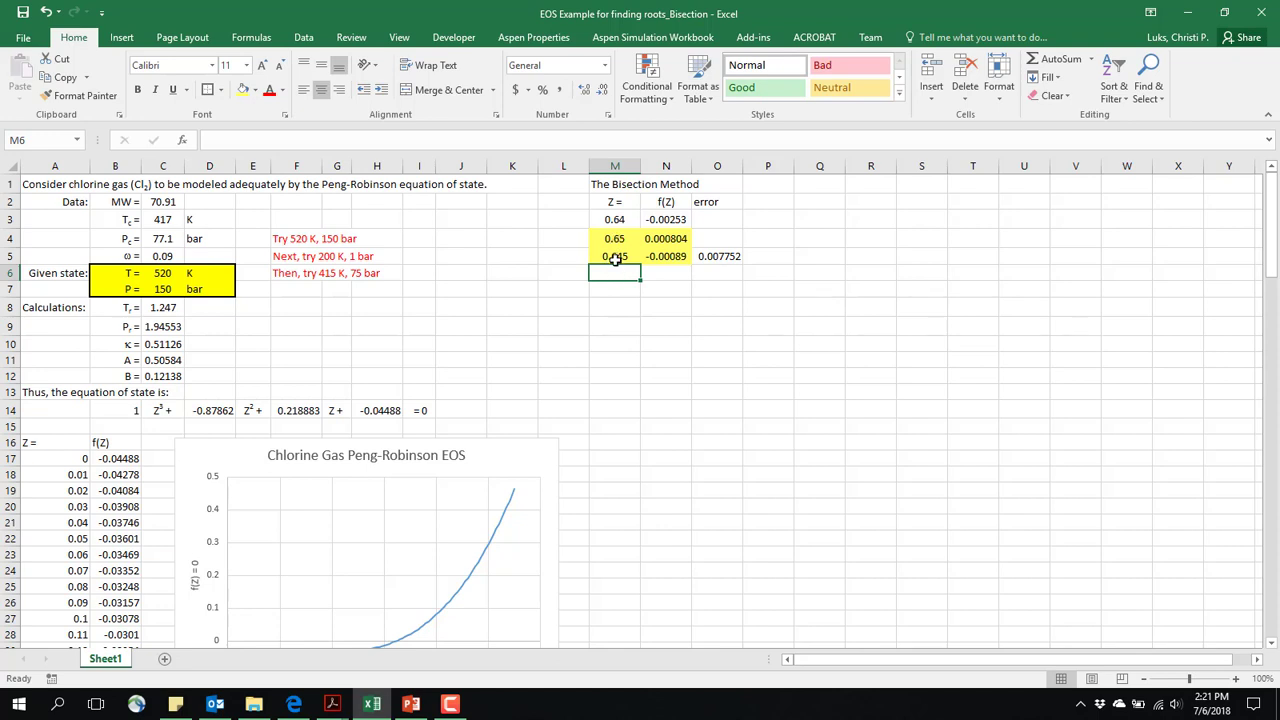
left_click_drag(612, 238, 660, 256)
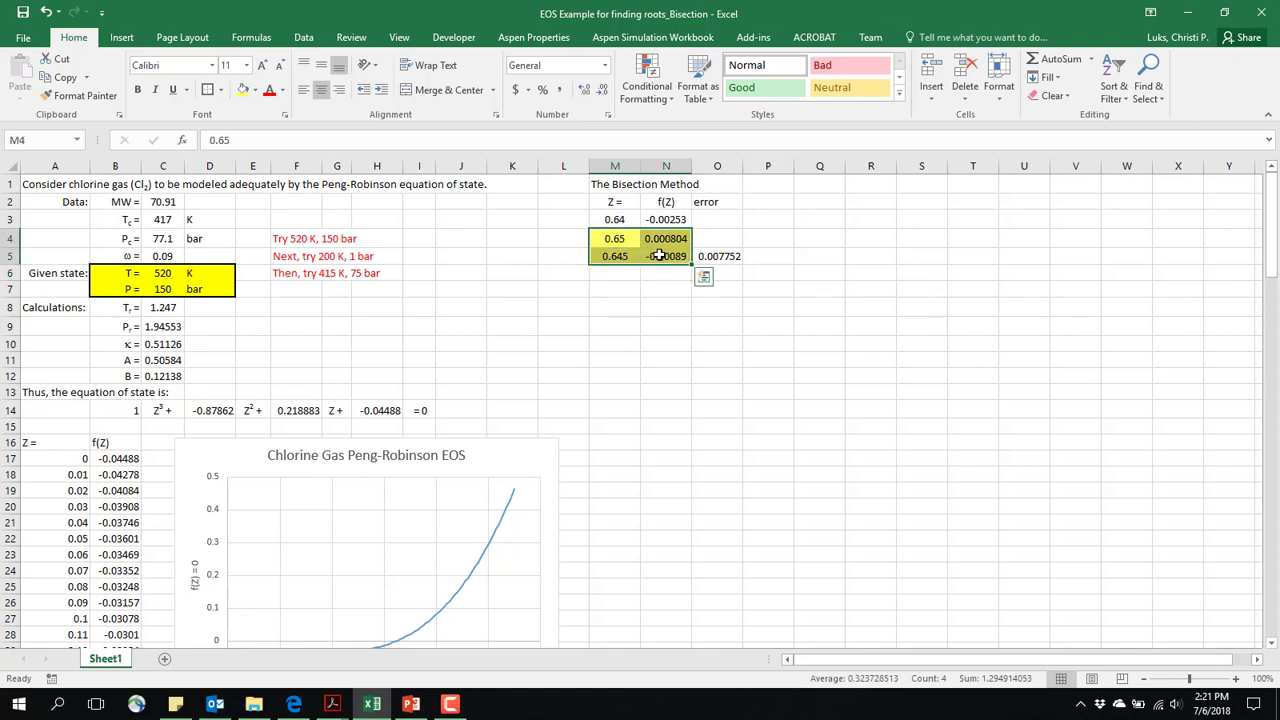
left_click(613, 237)
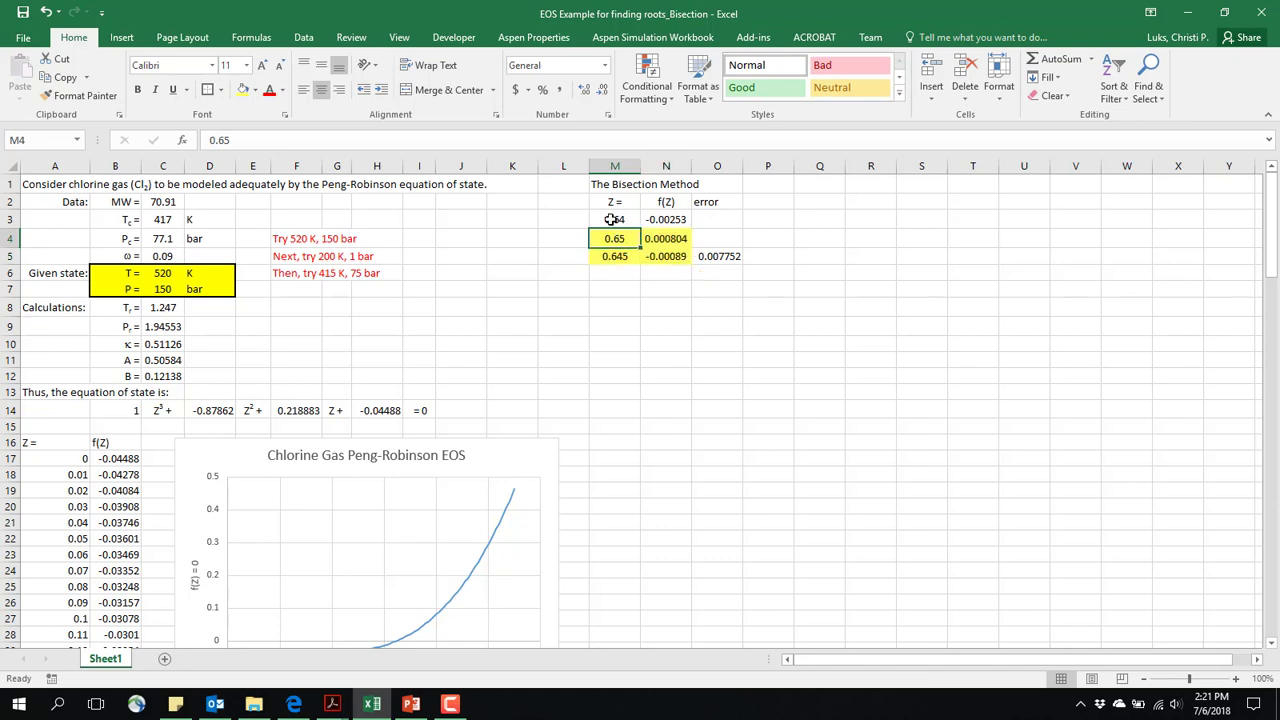
left_click_drag(612, 238, 649, 254)
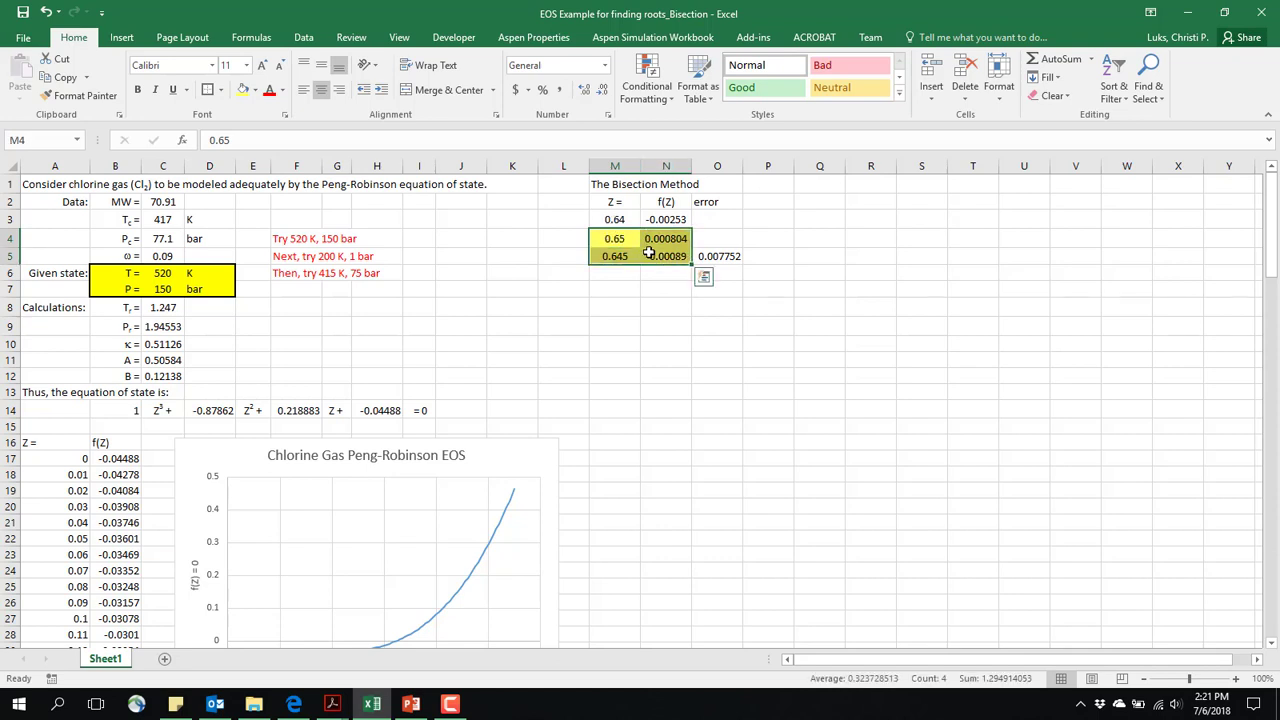
key("ctrl+c")
left_click(620, 291)
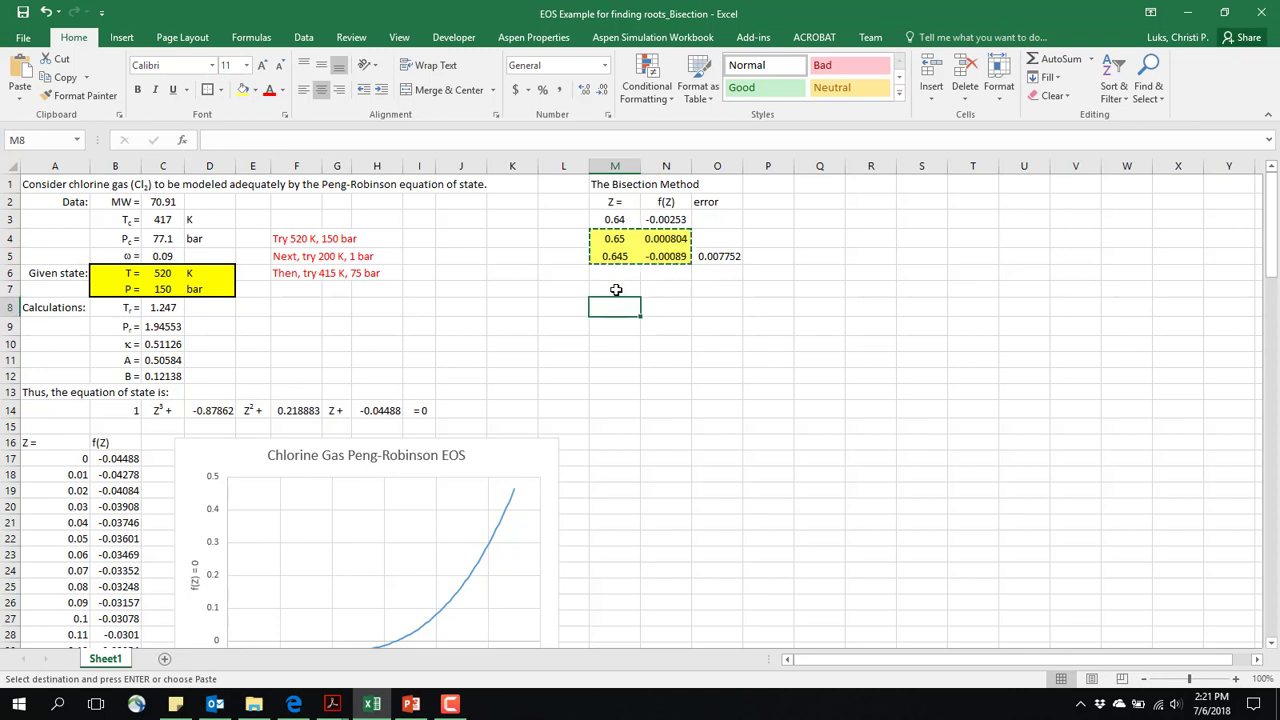
key("ctrl+v")
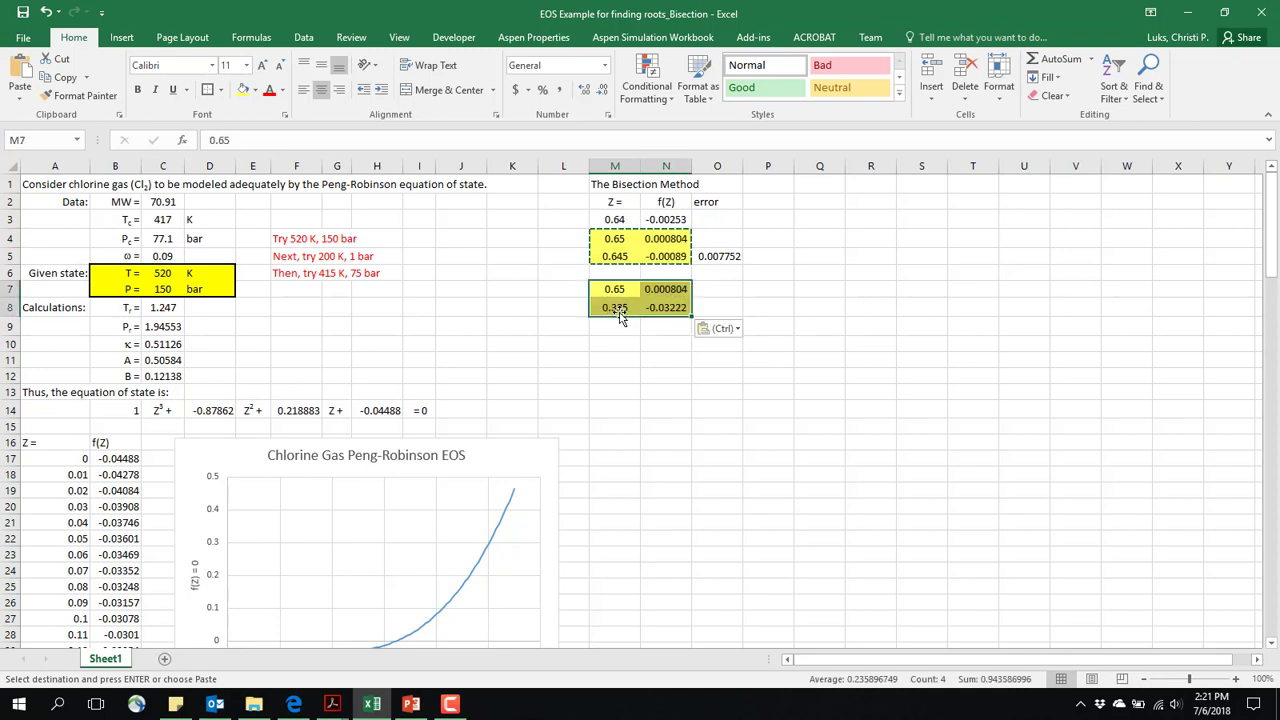
Replace the formula in M8 with a reference to the midpoint in M5.
left_click(619, 310)
type("=")
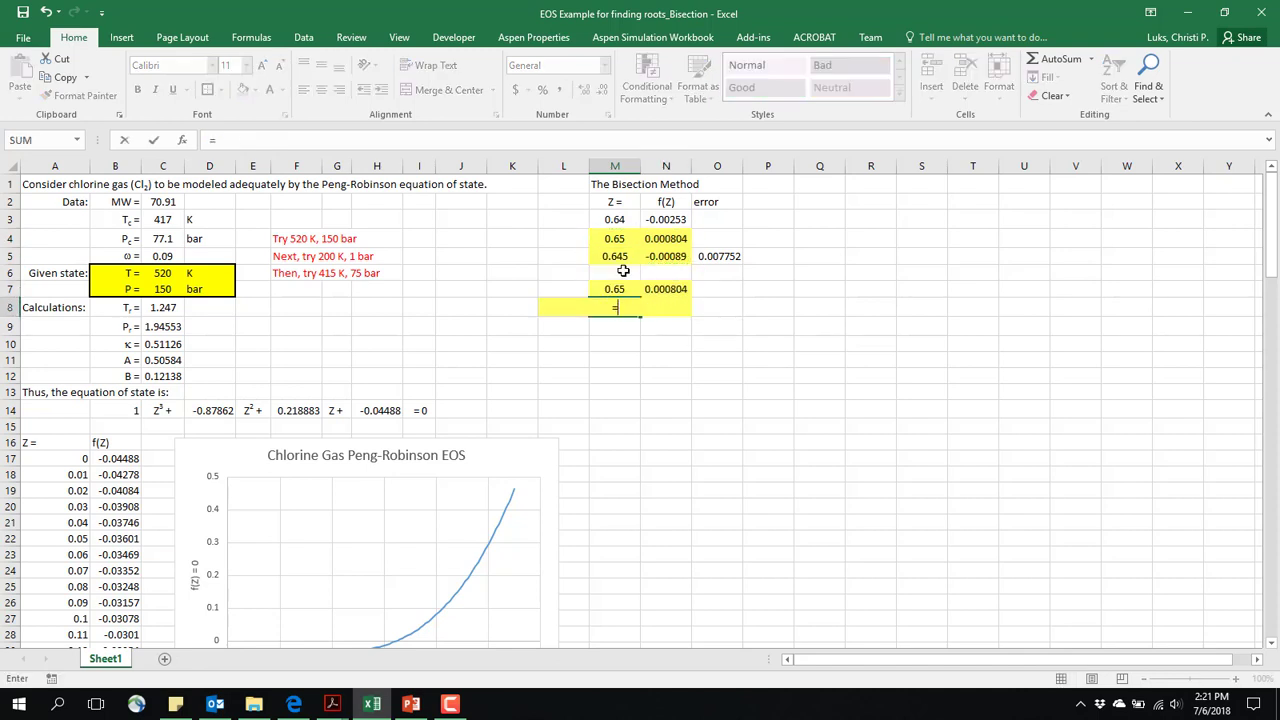
left_click(622, 257)
key("Return")
left_click(669, 307)
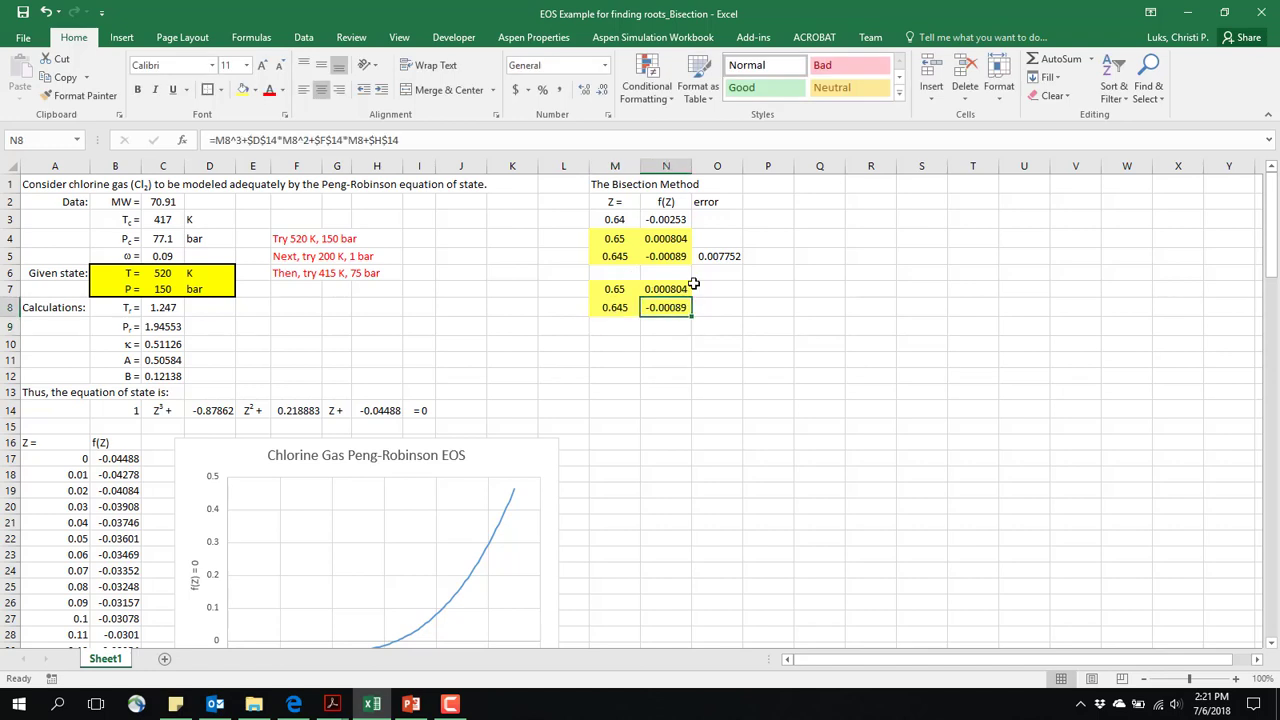
Copy the midpoint, f(Z) and error formulas from M5:O5 into row 9, starting at M9.
left_click_drag(608, 264, 748, 256)
key("ctrl+c")
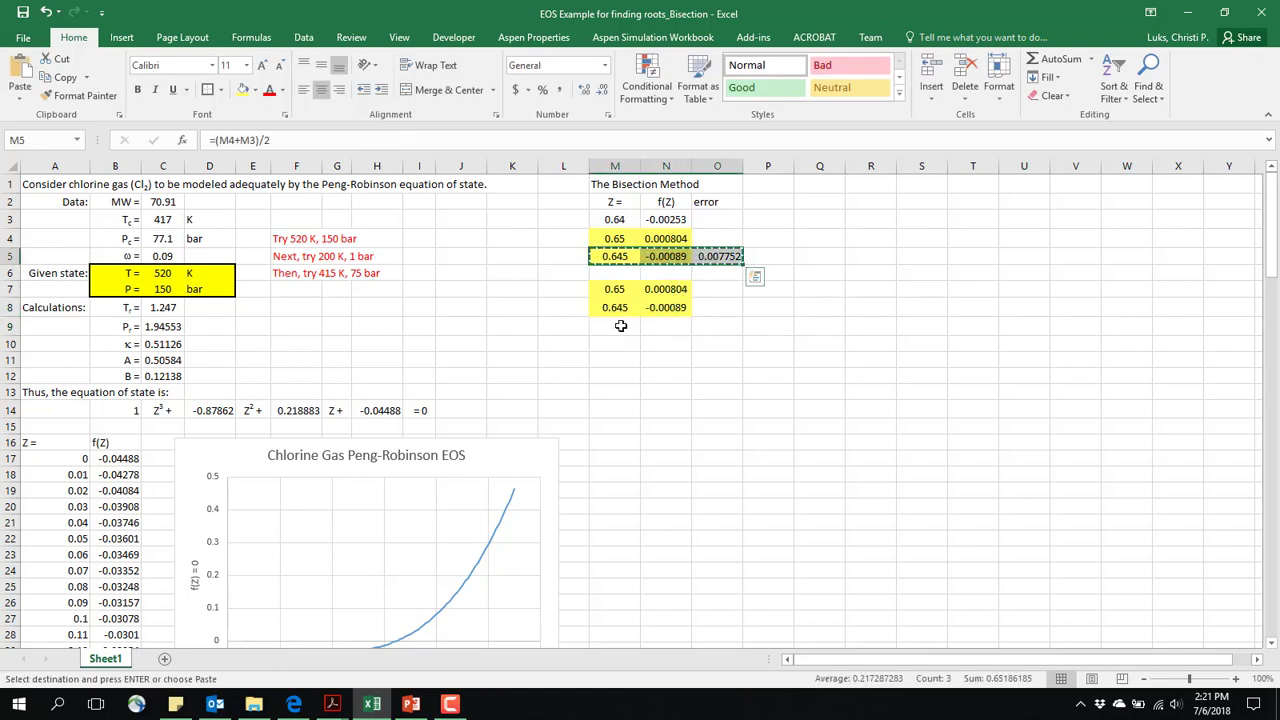
left_click(617, 326)
key("ctrl+v")
left_click(637, 359)
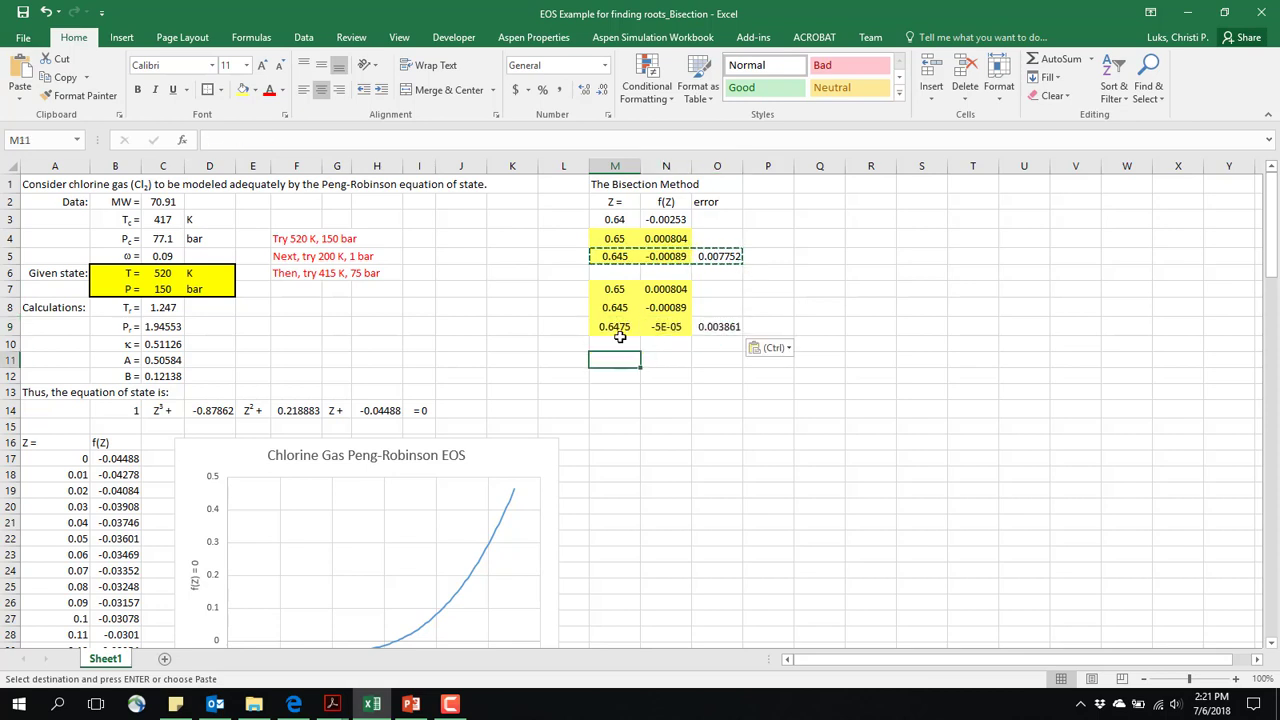
left_click(669, 331)
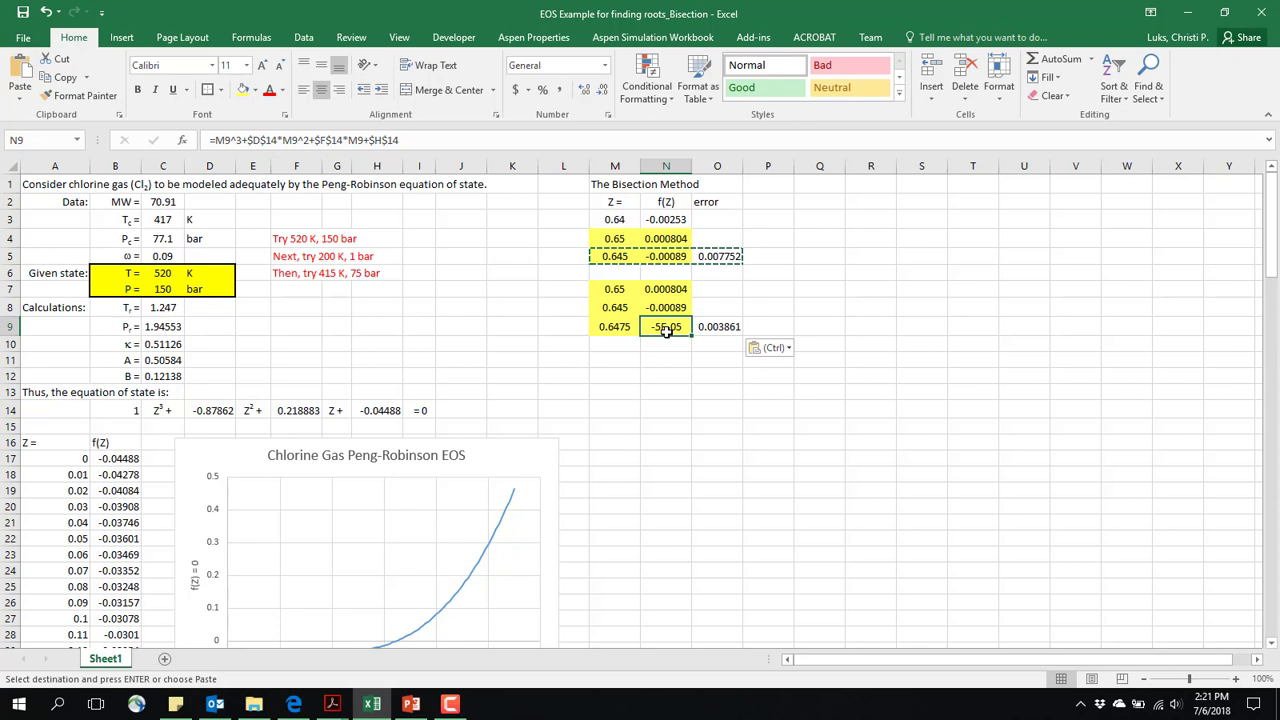
Replace the yellow highlight on the discarded bracket point M8:N8 with a white fill.
left_click(717, 330)
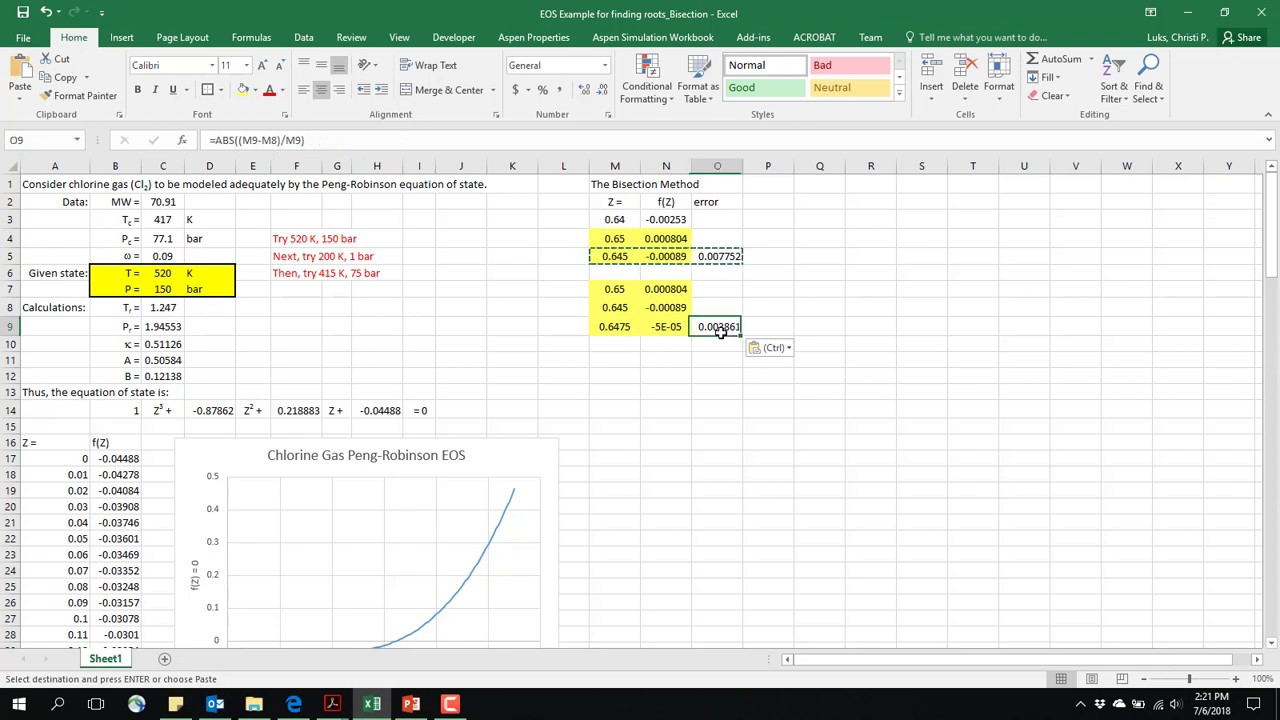
left_click(620, 329)
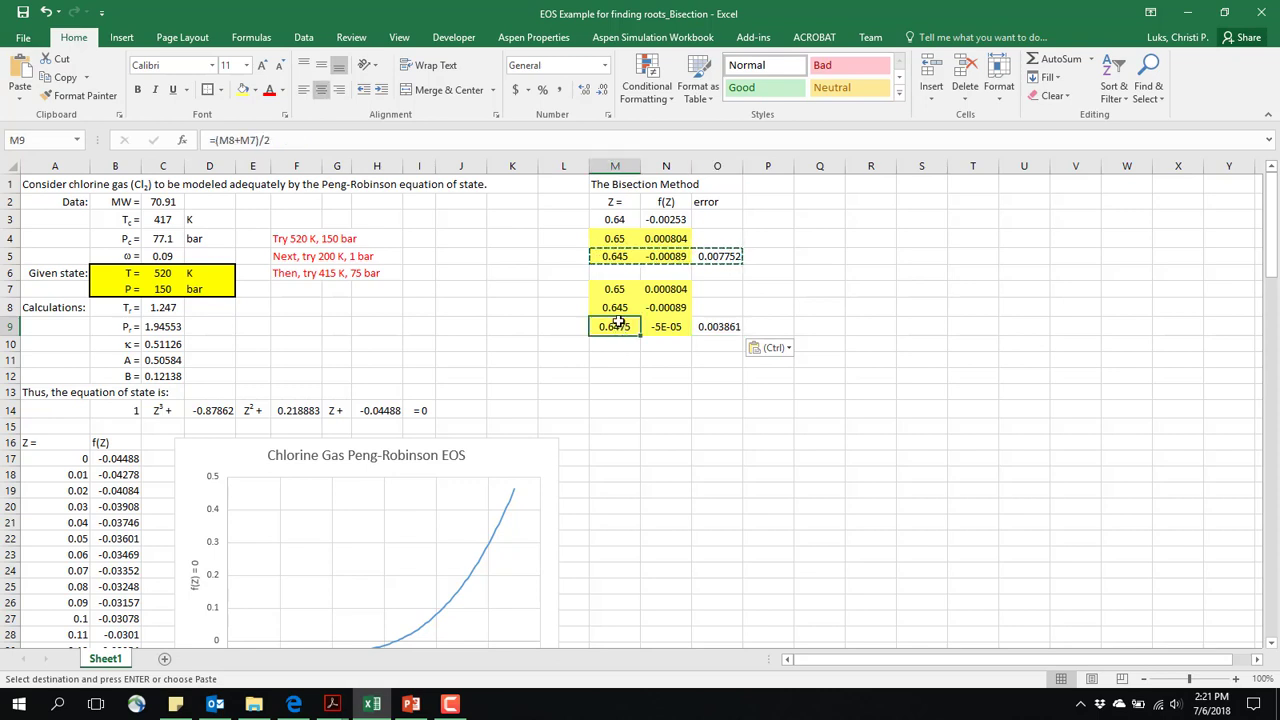
left_click(614, 290)
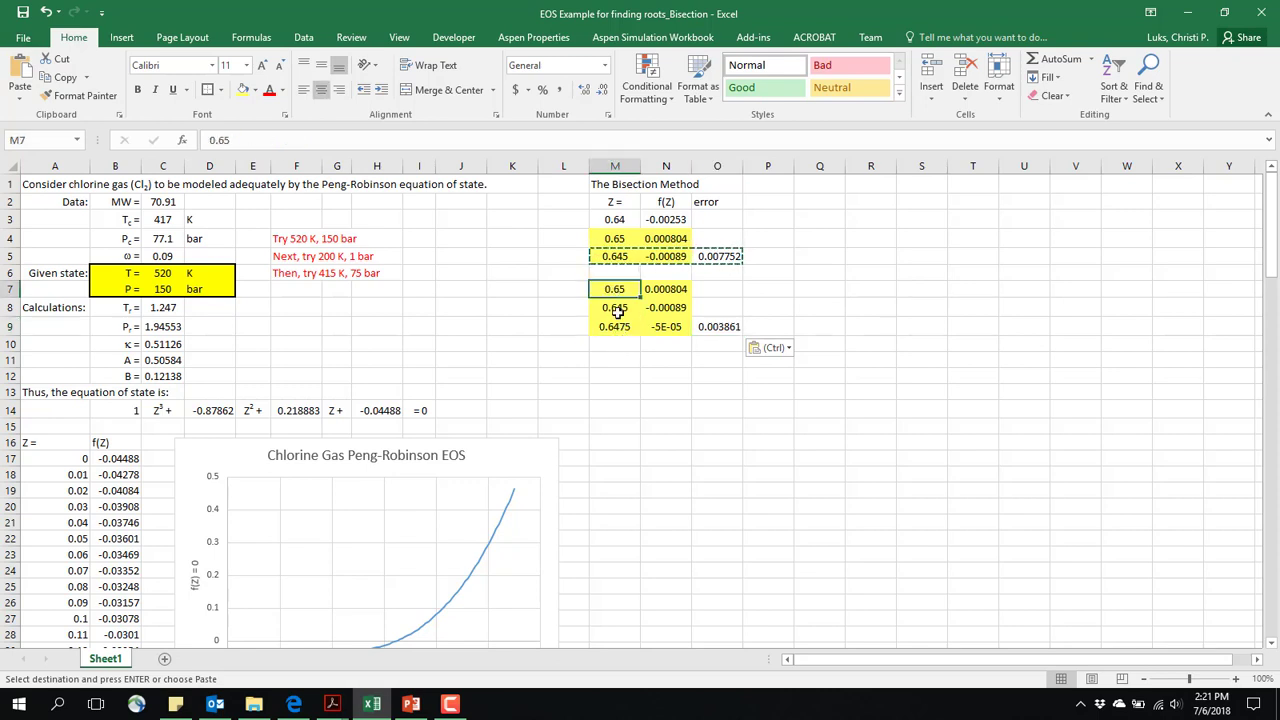
left_click(619, 327)
left_click_drag(612, 307, 660, 308)
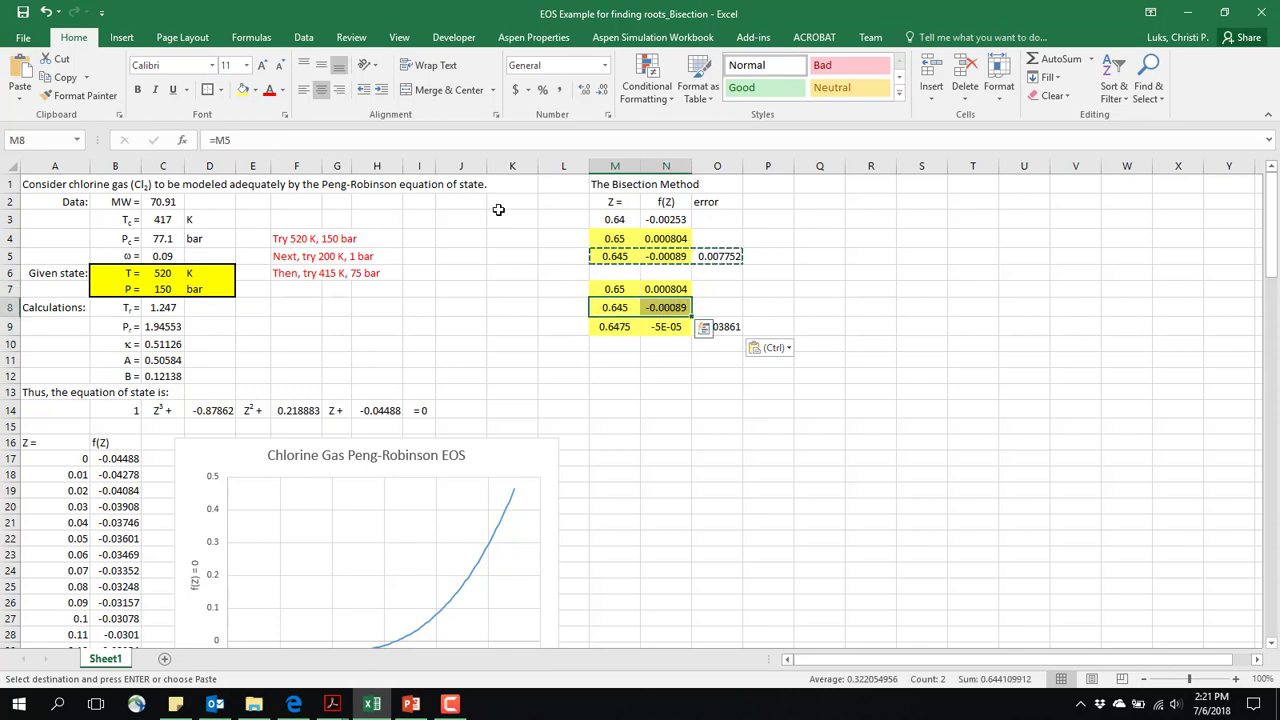
key("Escape")
left_click(255, 90)
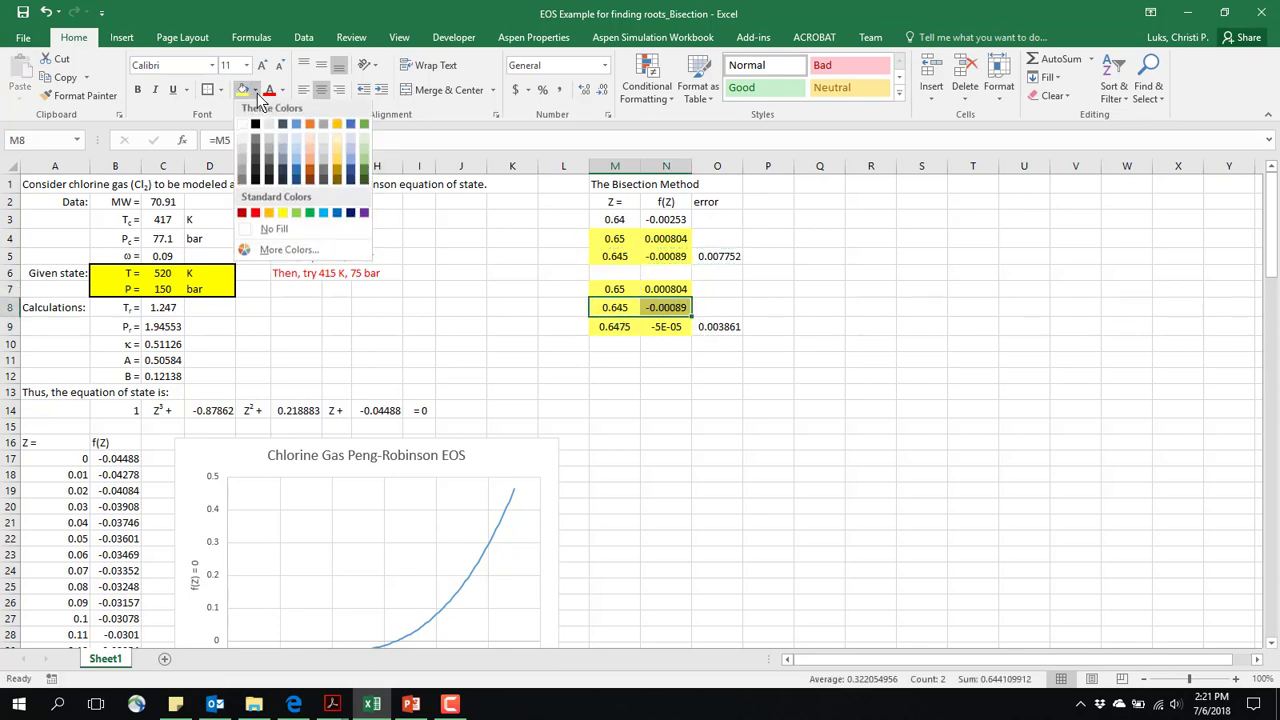
left_click(248, 127)
Copy the remaining bracket point M7:N7 to M11:N11 to begin the third iteration.
left_click(605, 329)
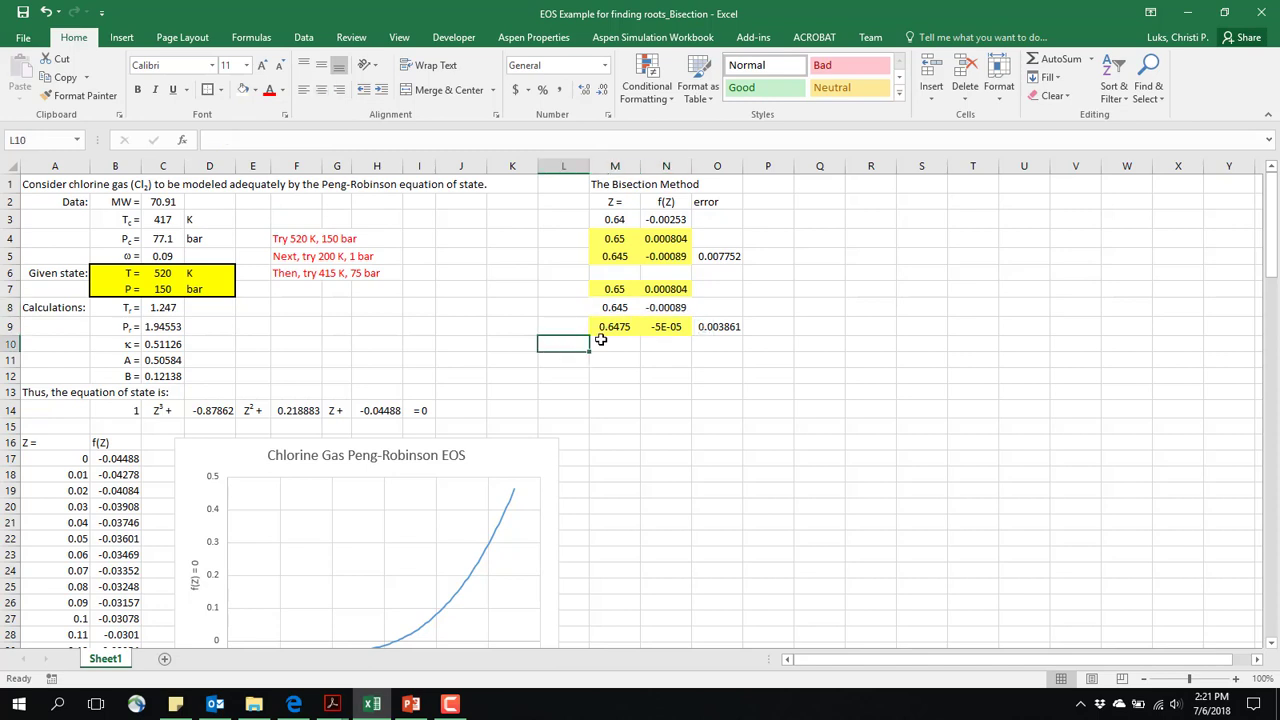
left_click(606, 289)
left_click(626, 329)
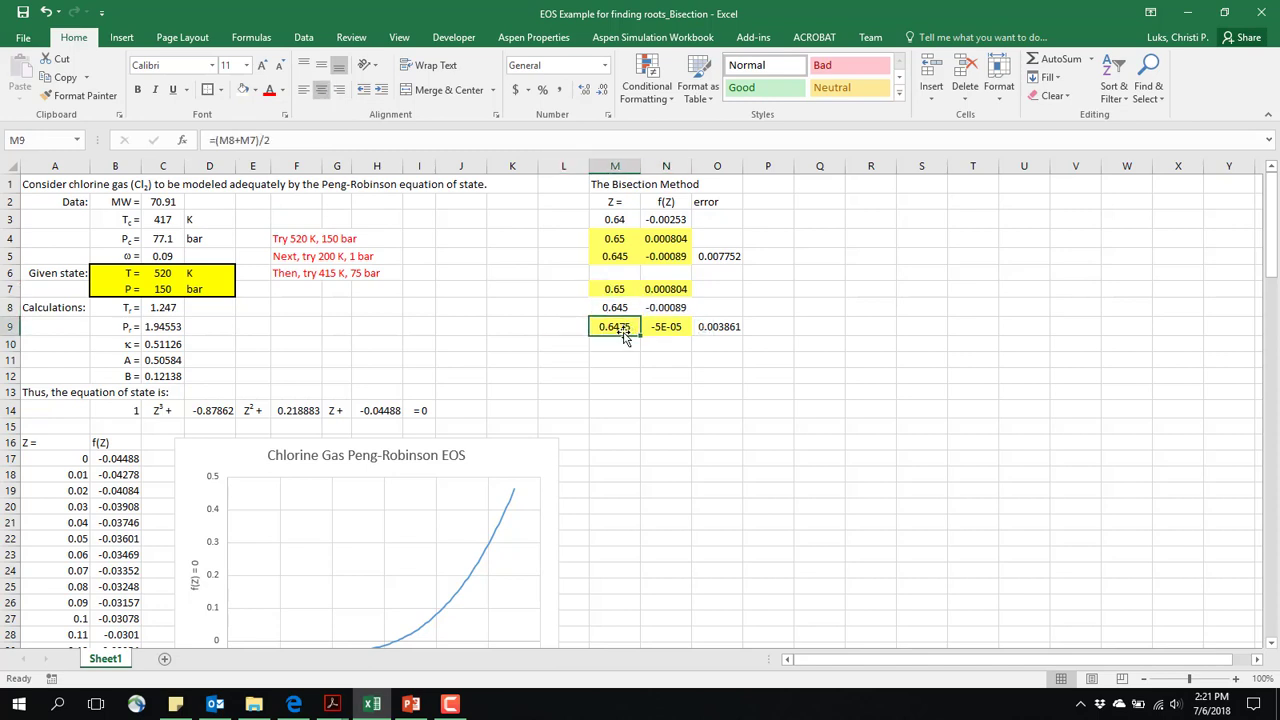
left_click_drag(606, 289, 666, 289)
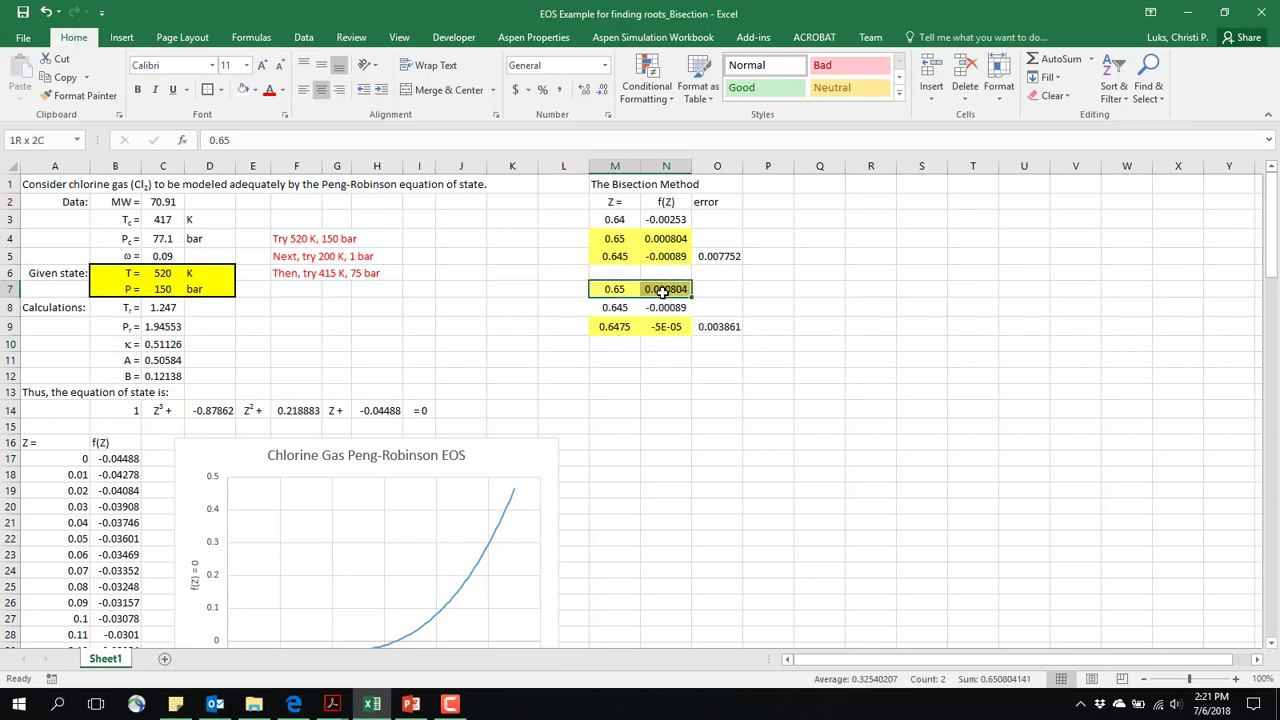
key("ctrl+c")
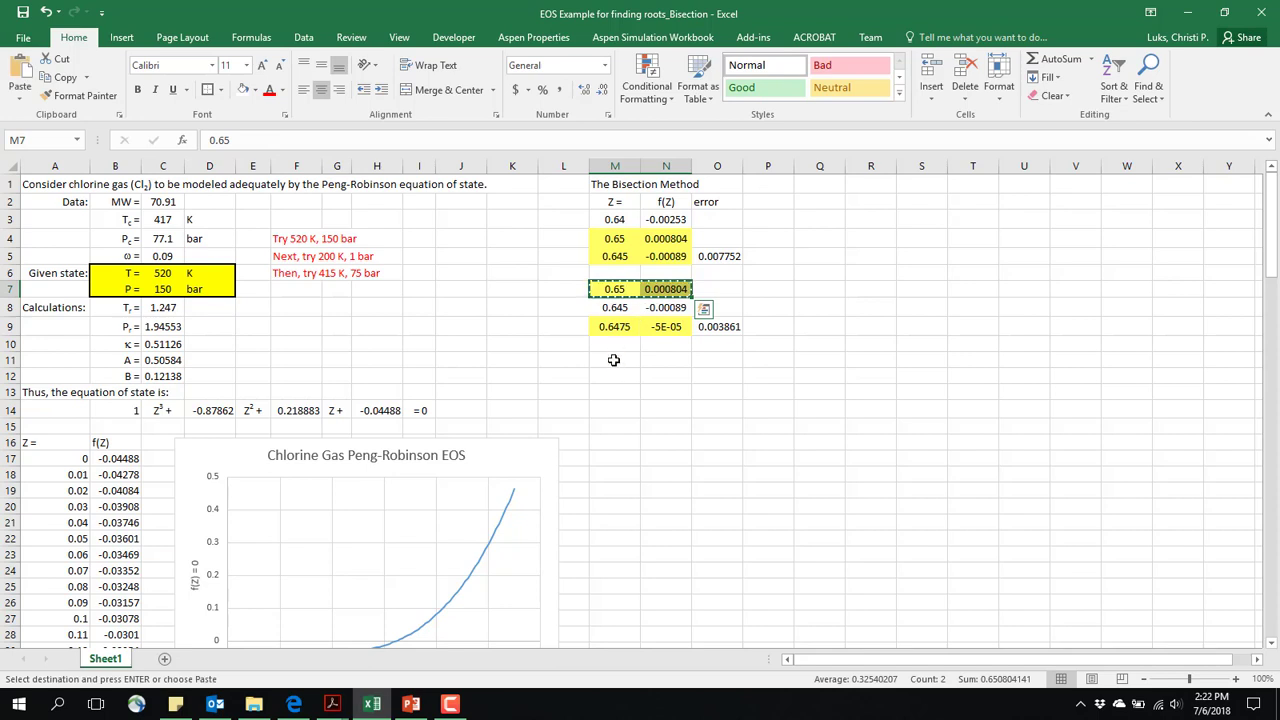
left_click(614, 360)
key("ctrl+v")
Copy the midpoint row M9:N9 to M12:N12 and make M12 a reference to M9.
left_click_drag(608, 327, 650, 328)
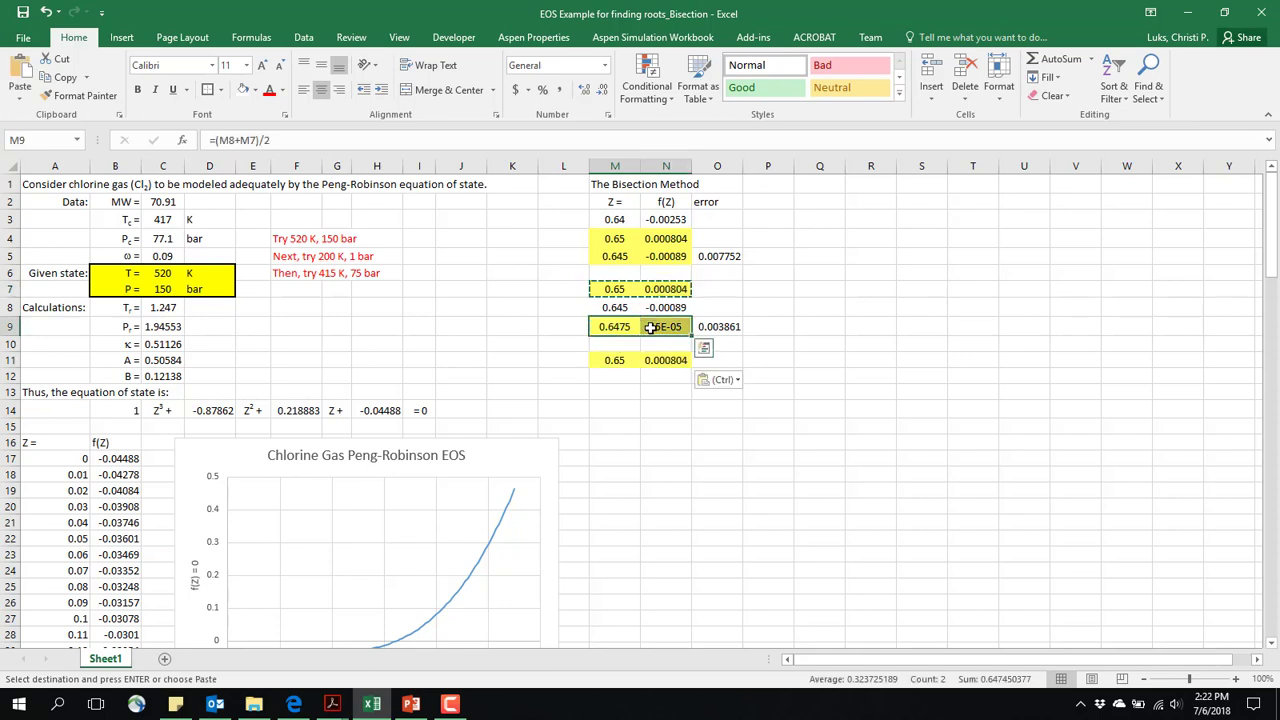
key("ctrl+c")
left_click(613, 376)
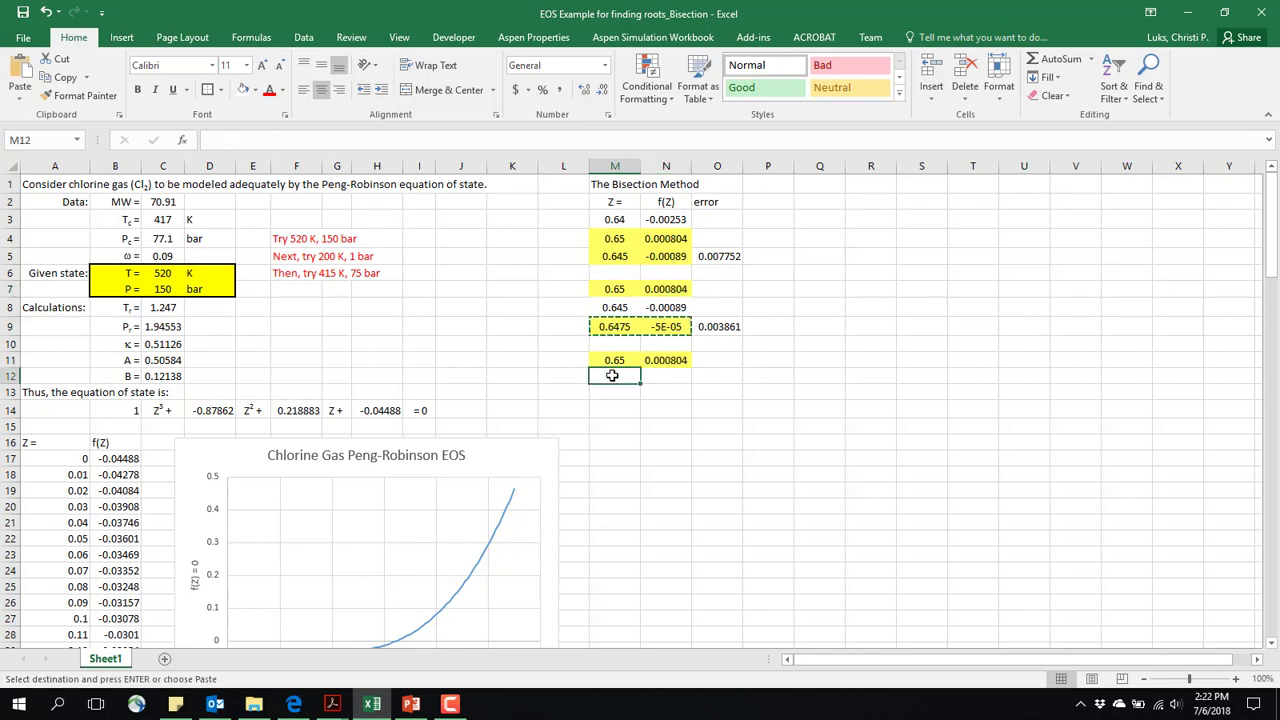
key("ctrl+v")
type("=")
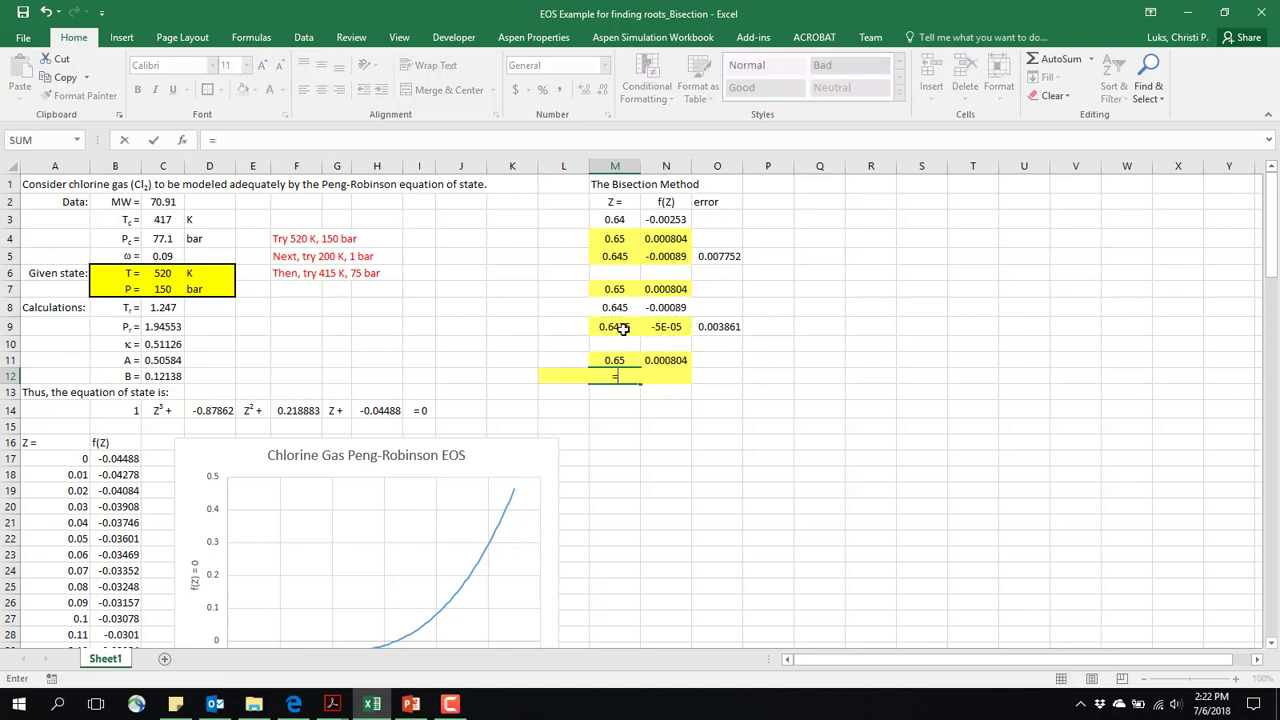
left_click(623, 328)
key("Return")
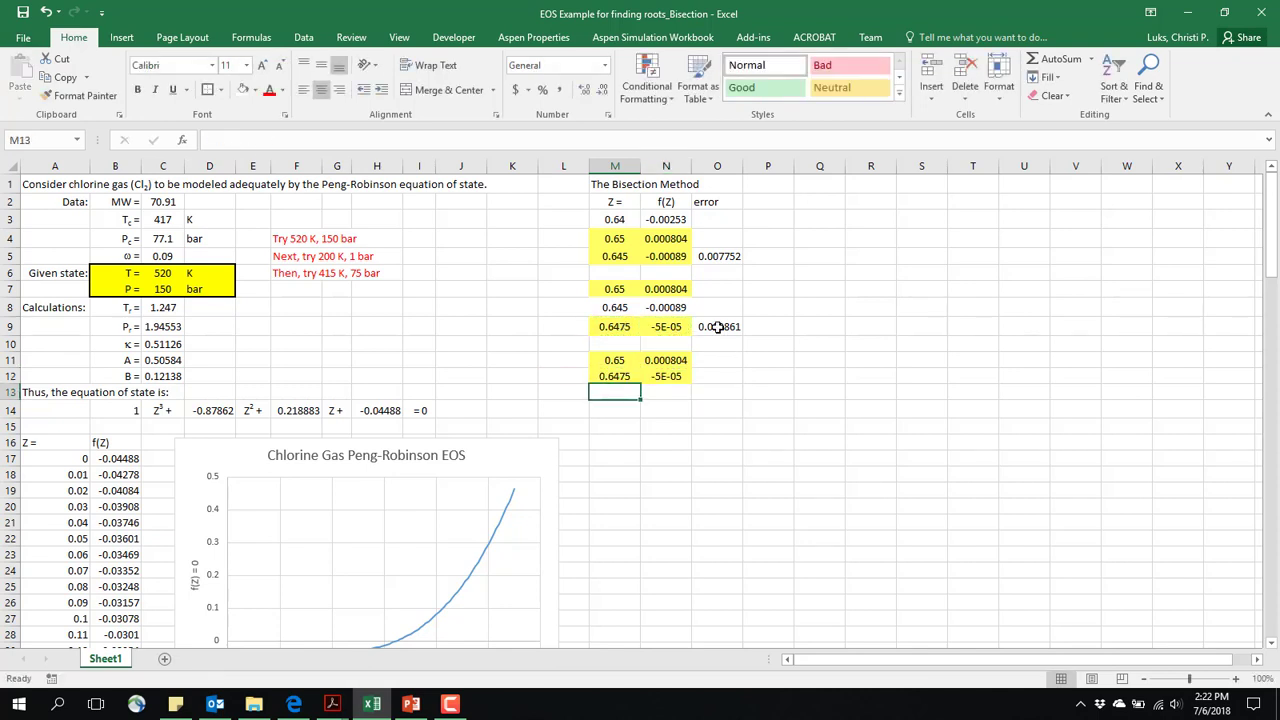
Copy the midpoint, f(Z) and error formulas from M9:O9 into row 13, starting at M13.
left_click(717, 327)
left_click_drag(617, 331, 702, 330)
key("ctrl+c")
left_click(638, 392)
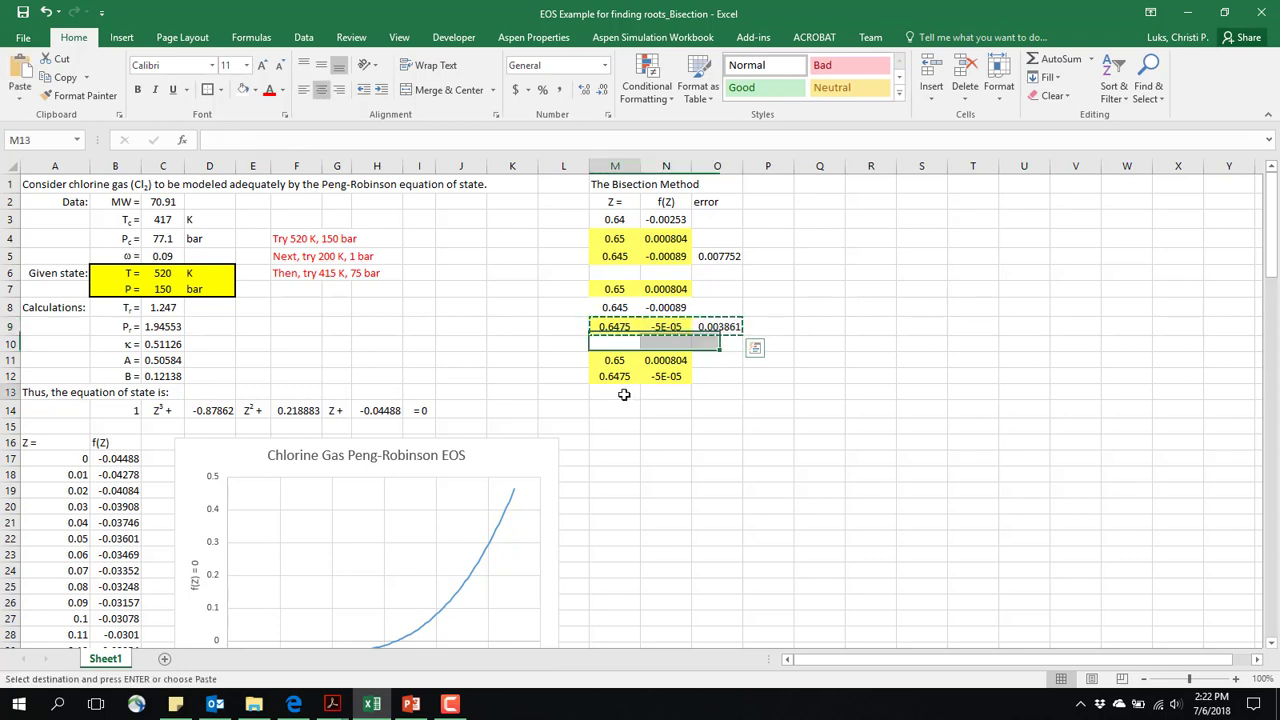
key("ctrl+v")
Replace the yellow highlight on the discarded bracket point M11:N11 with a white fill.
left_click(708, 411)
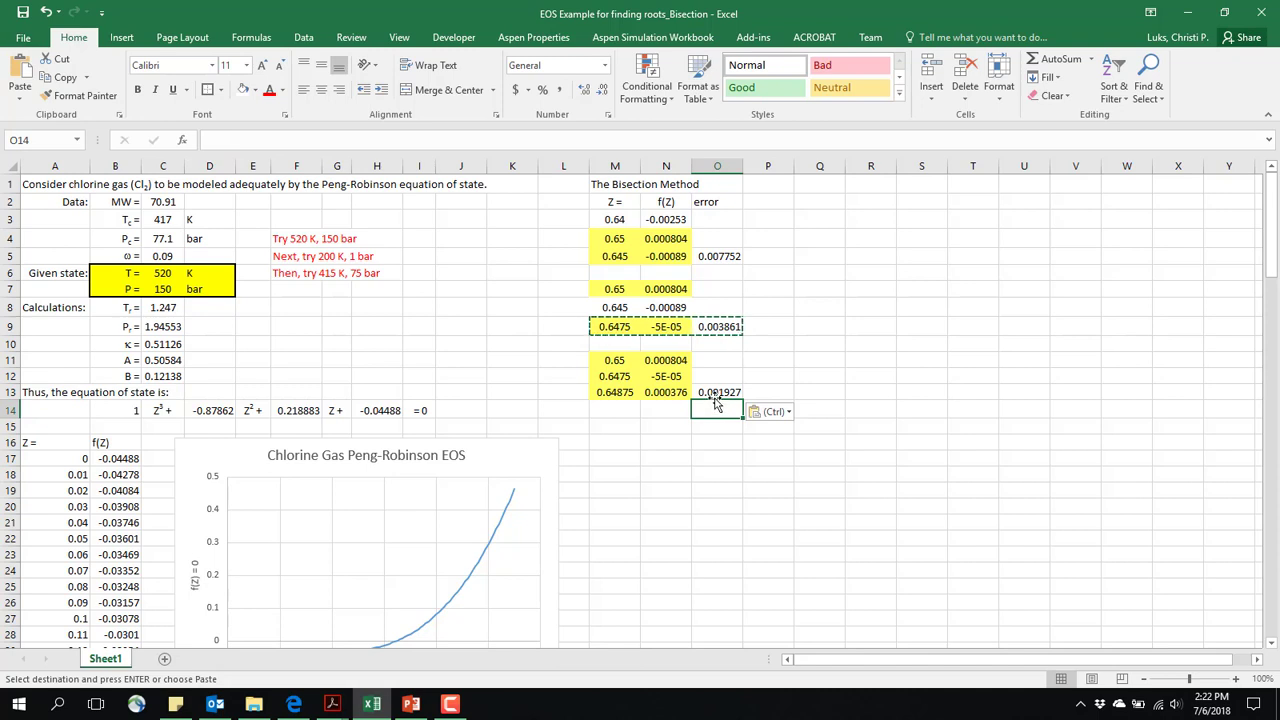
left_click(622, 393)
left_click(655, 392)
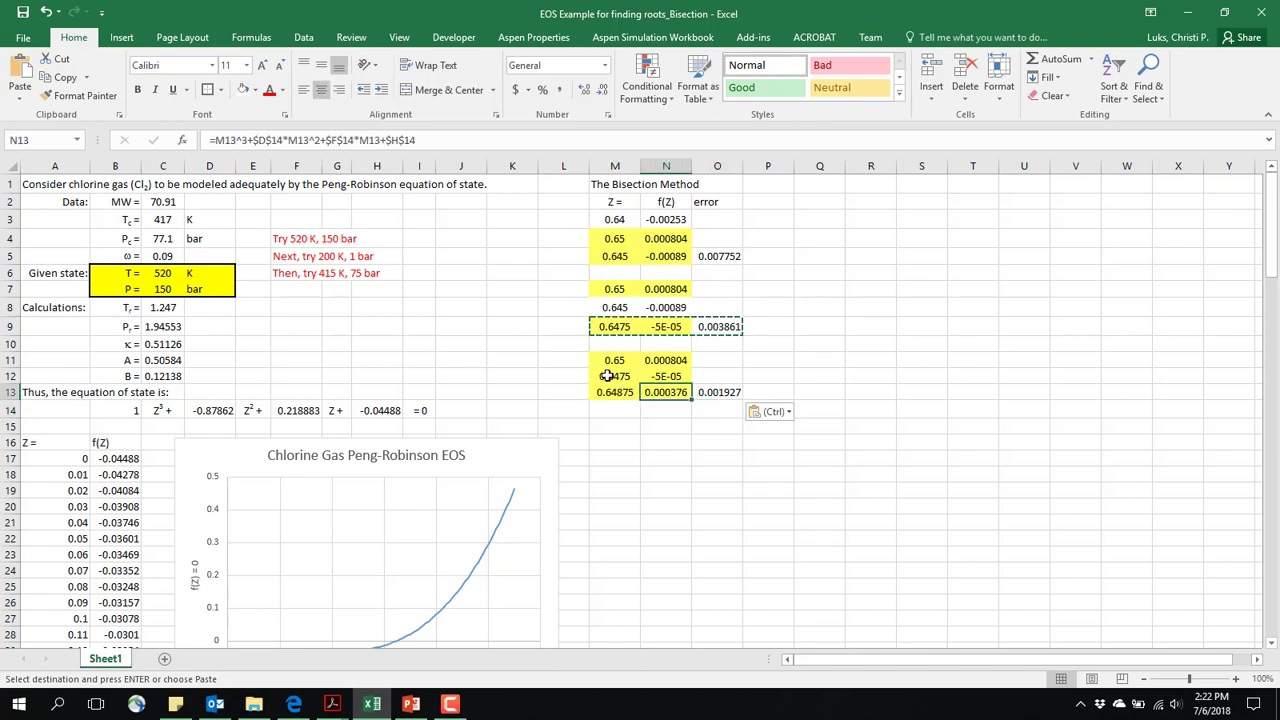
left_click_drag(612, 376, 665, 360)
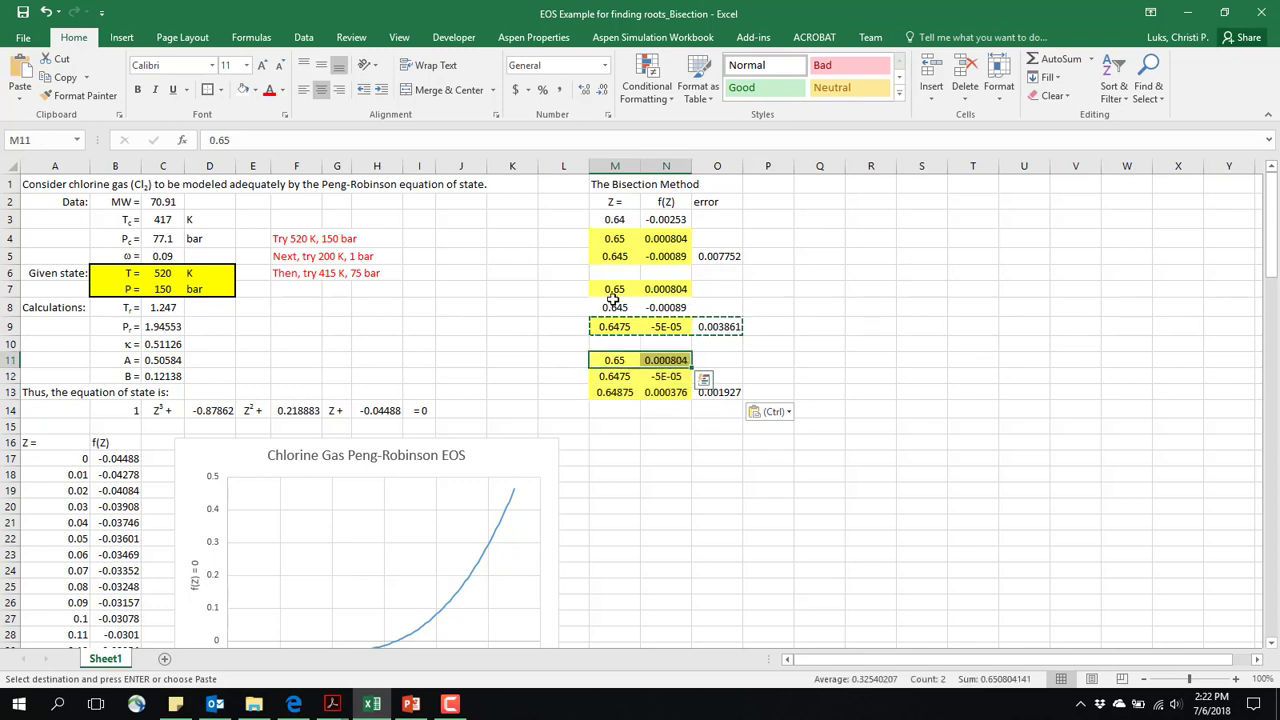
left_click(243, 91)
left_click(600, 408)
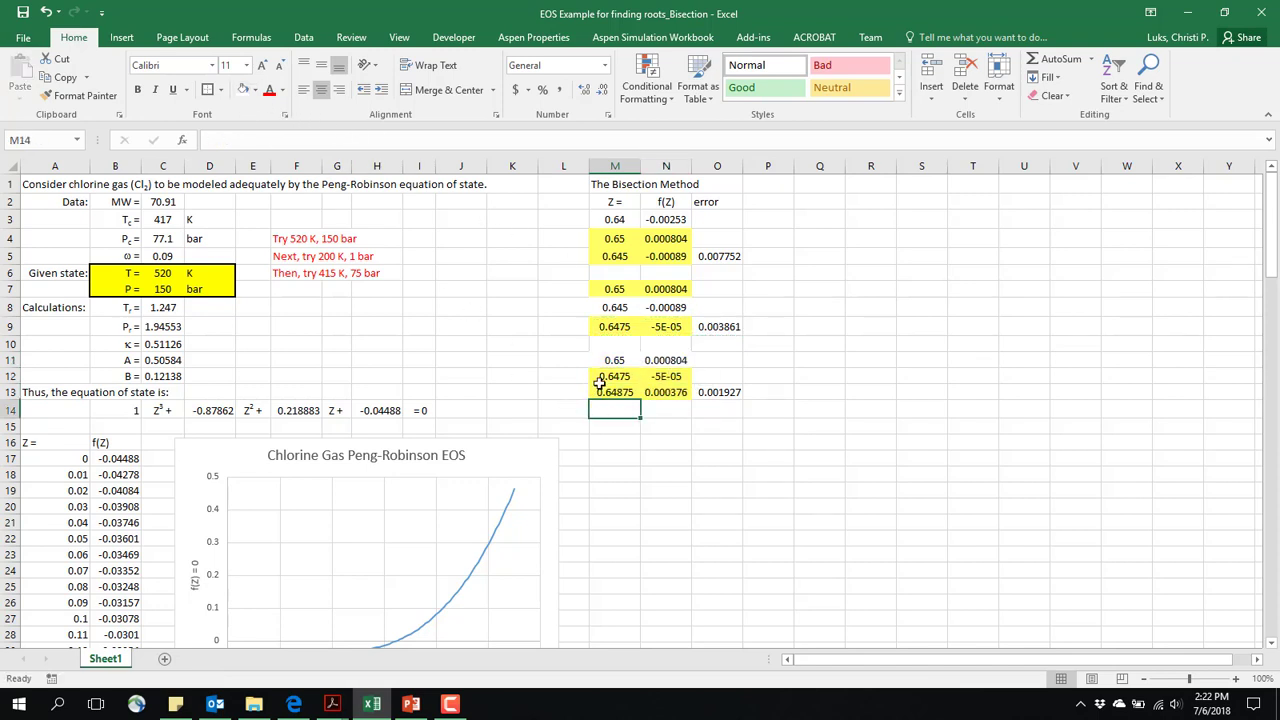
left_click(614, 360)
left_click(663, 360)
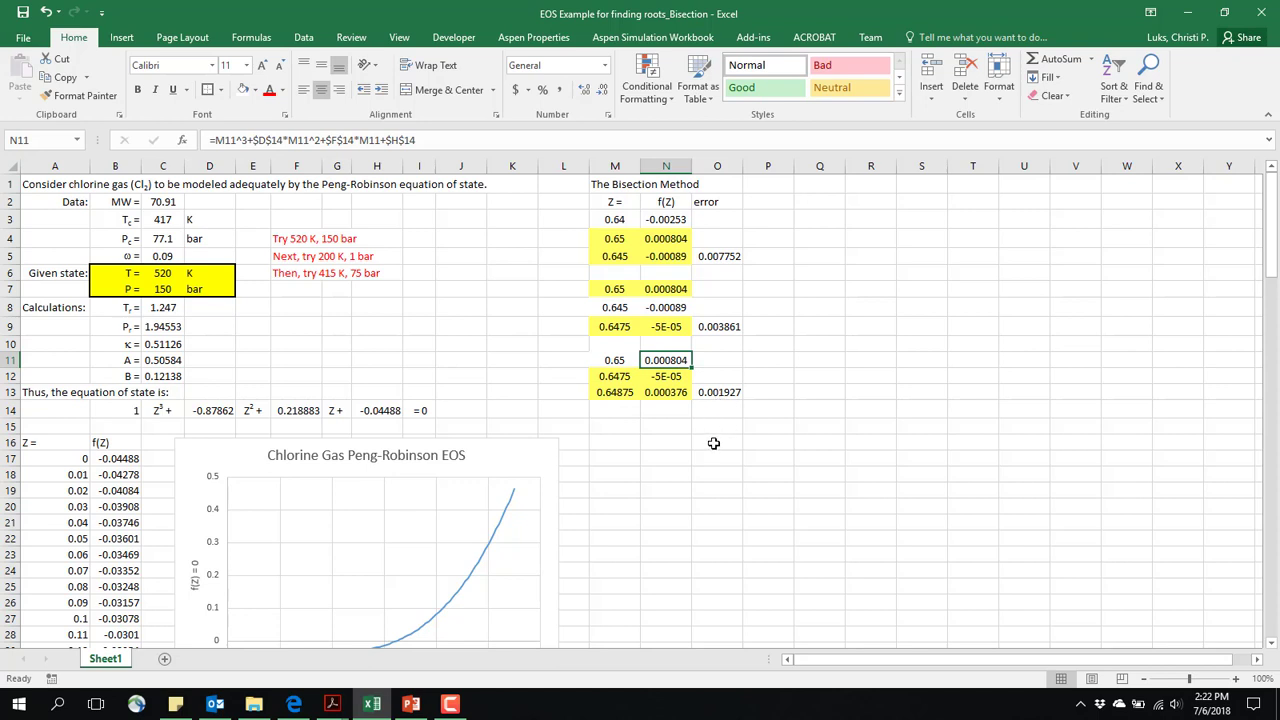
Enter the label GoalSeek in cell M15, below the bisection iterations.
left_click(654, 424)
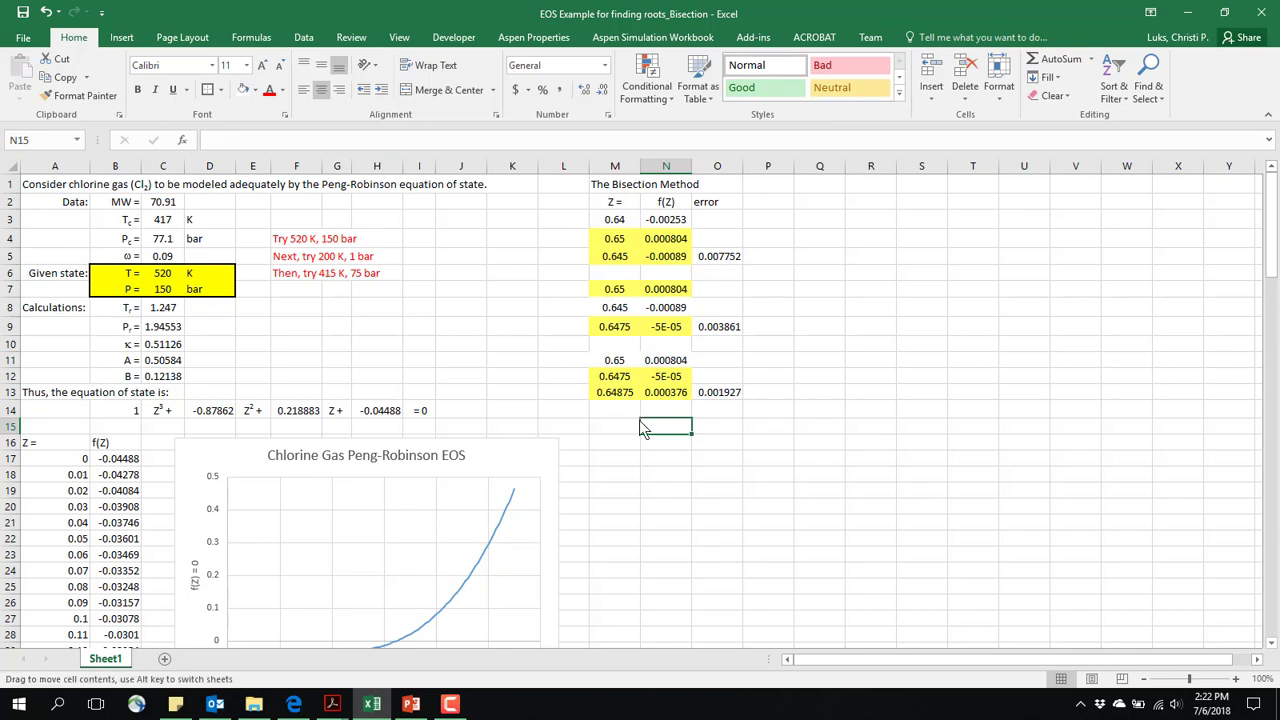
left_click(627, 422)
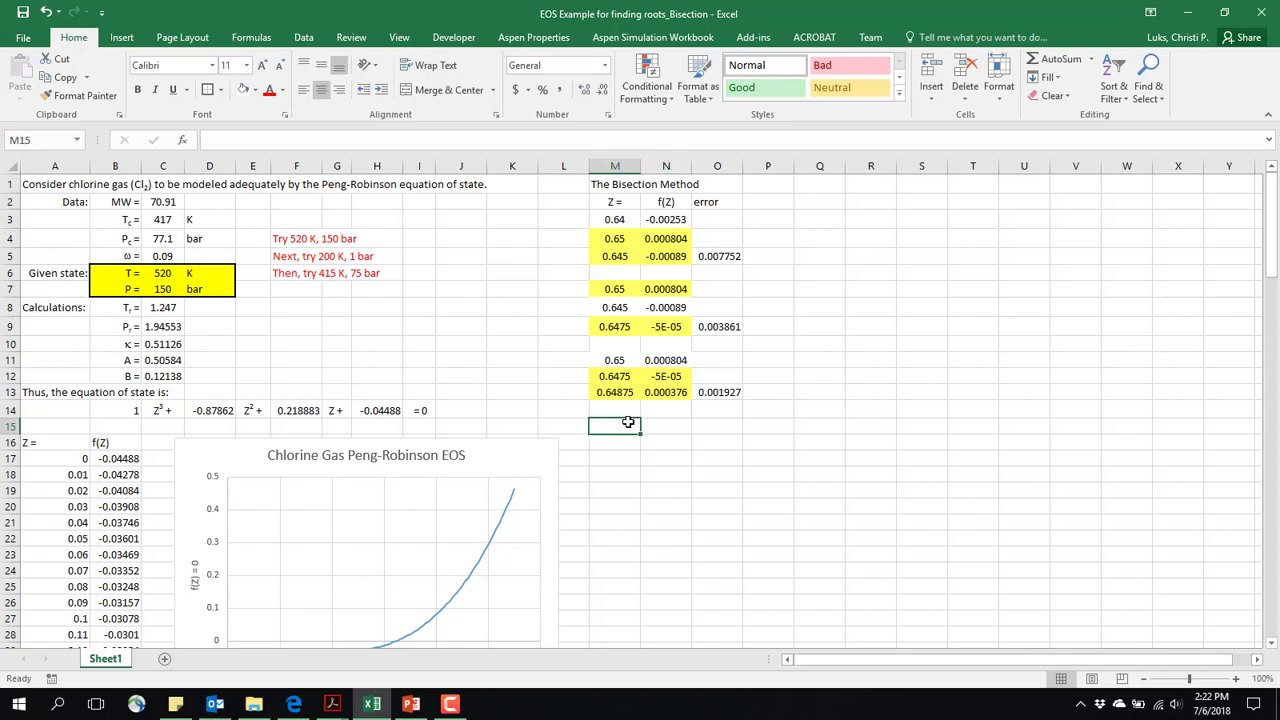
type("GoalS")
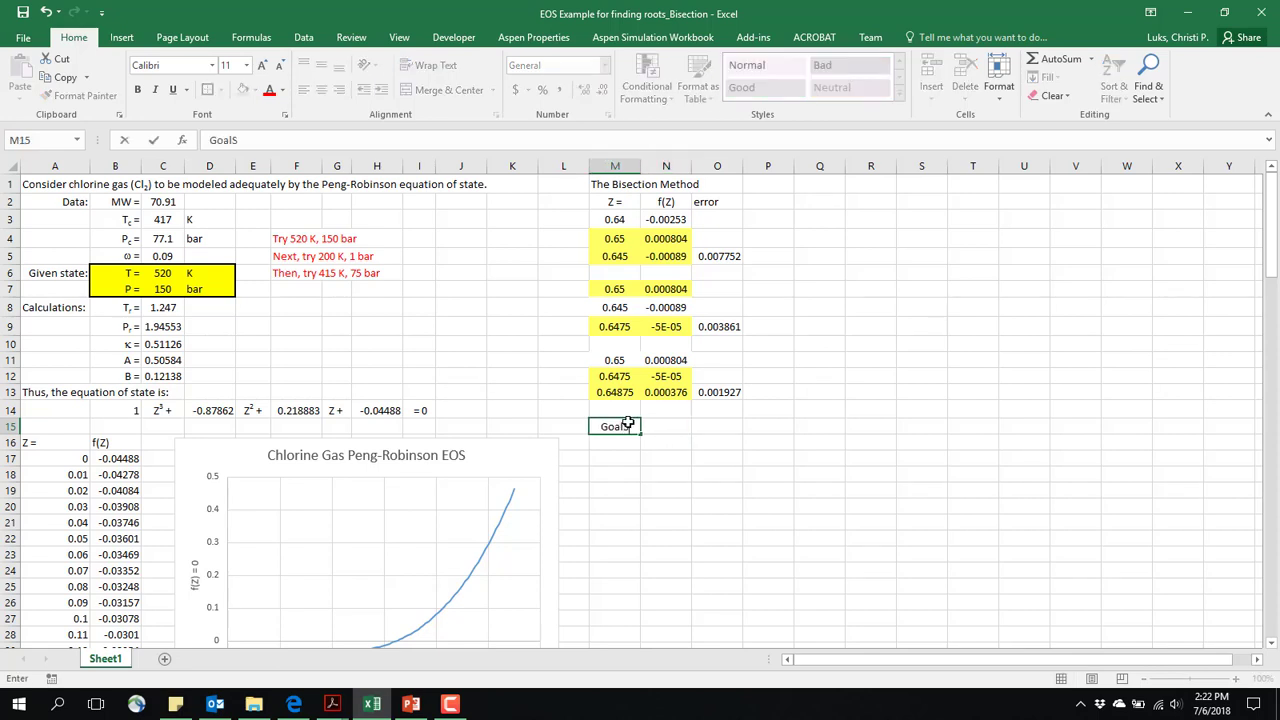
type("eek")
key("Return")
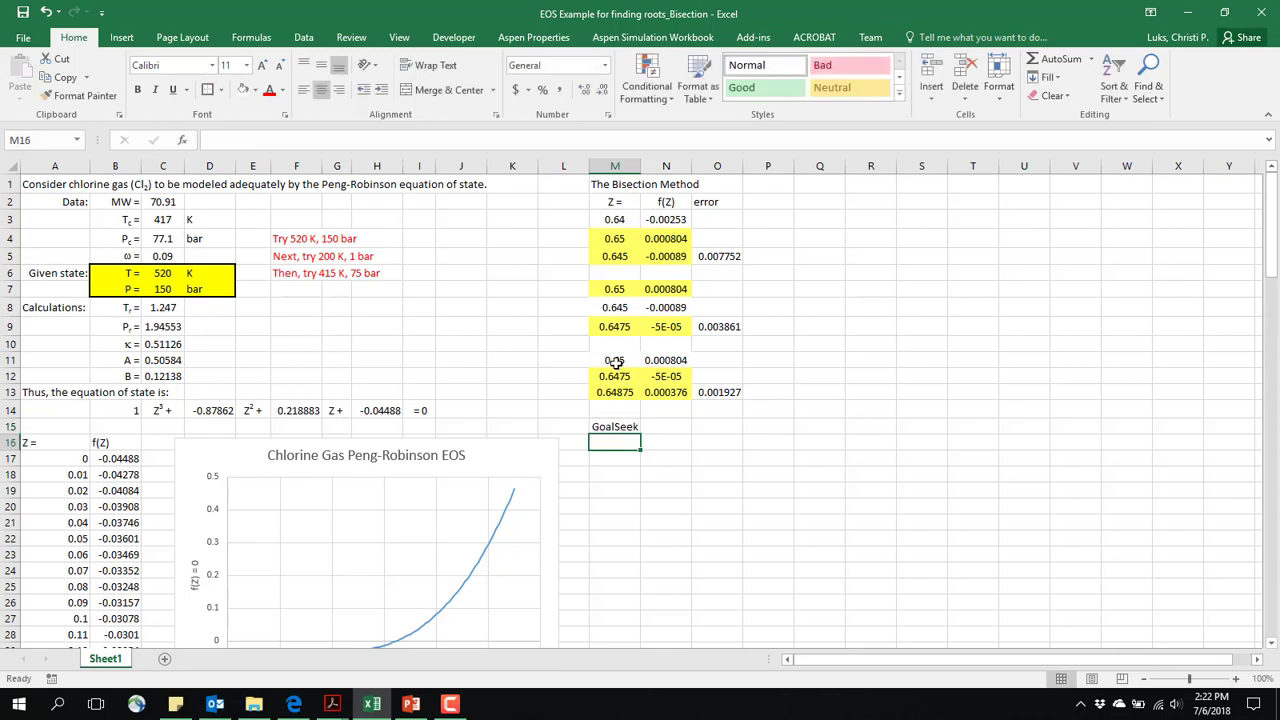
Copy the Z value and its f(Z) formula from M11:N11 to M16:N16 under the GoalSeek label.
left_click_drag(614, 362, 666, 365)
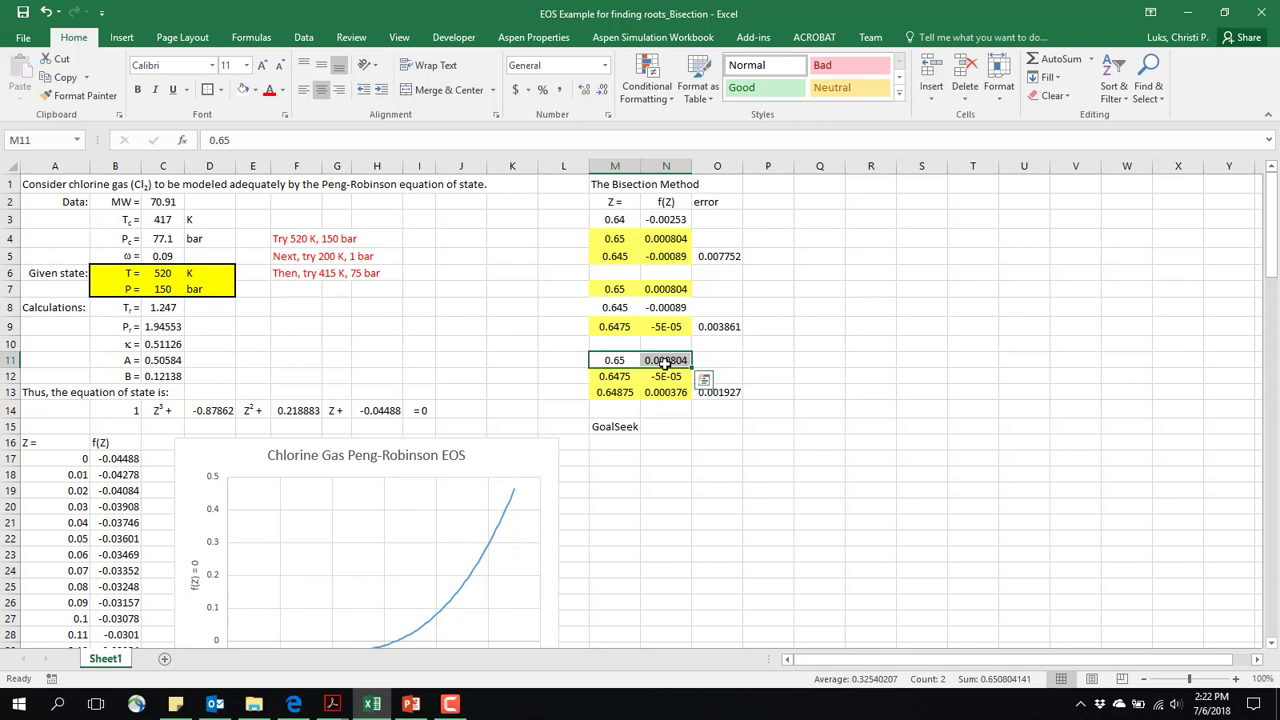
key("ctrl+c")
left_click(615, 443)
key("ctrl+v")
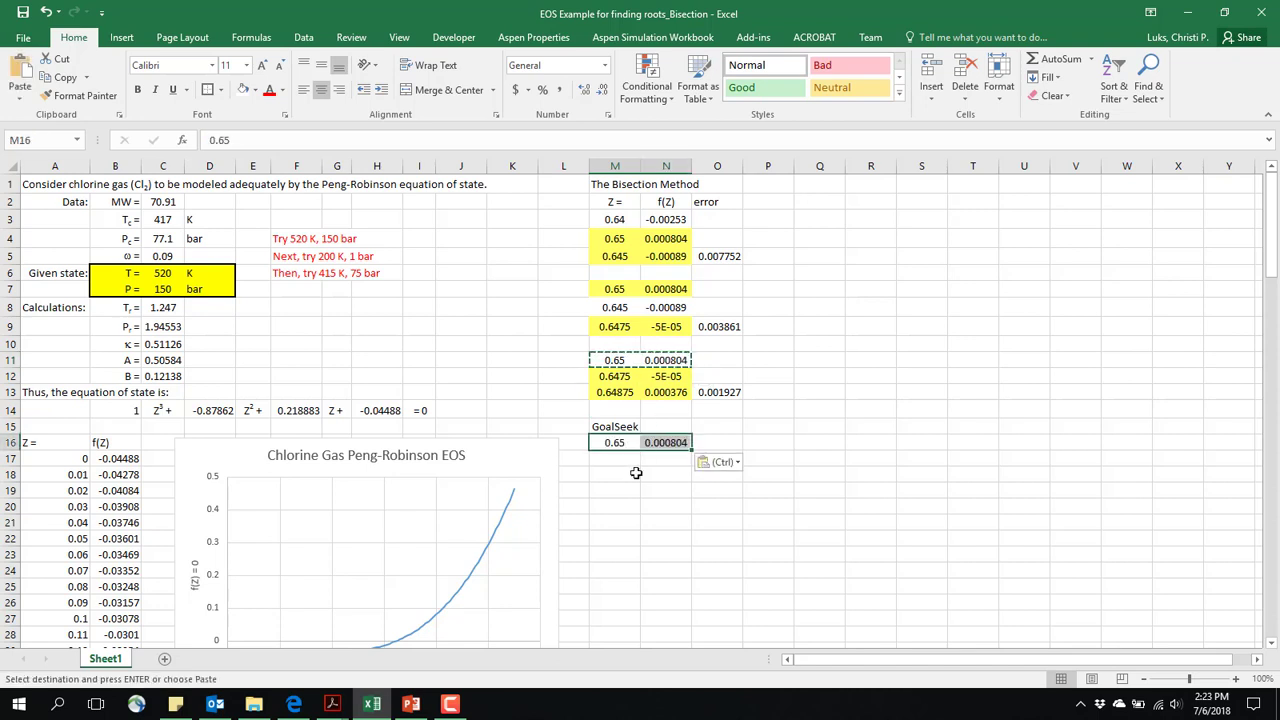
left_click(619, 480)
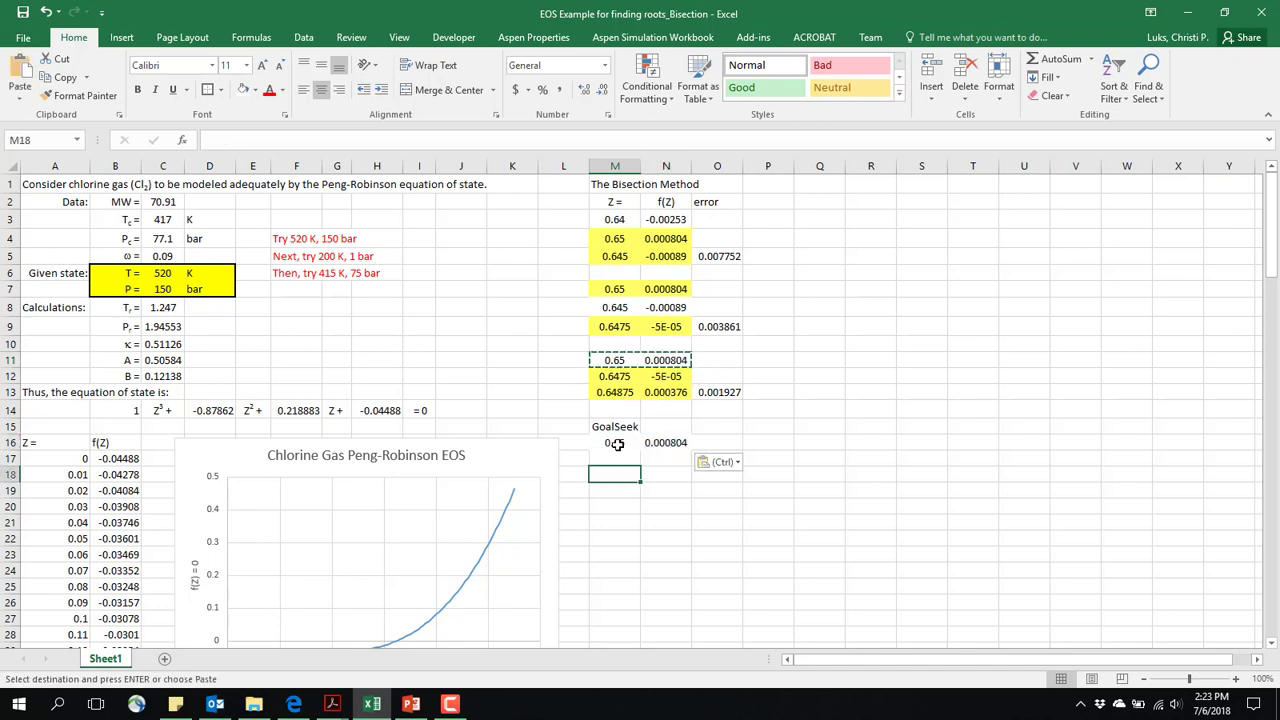
left_click(617, 444)
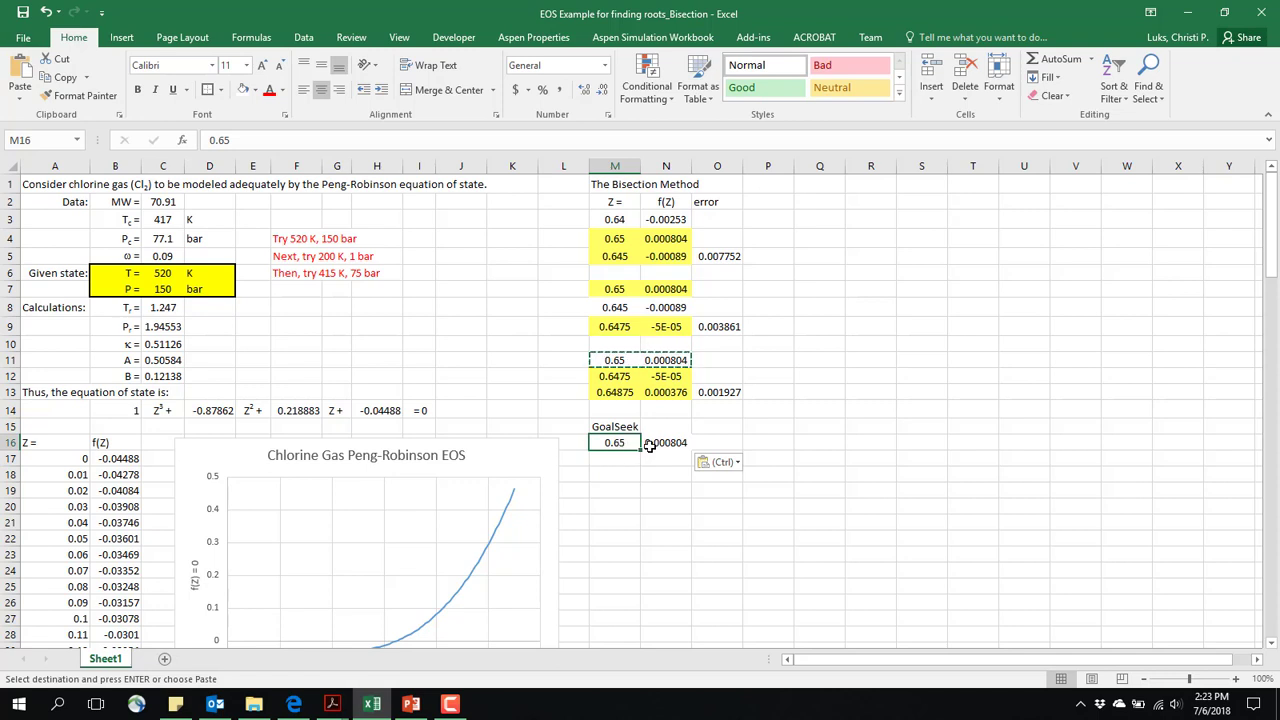
left_click(655, 447)
left_click(626, 444)
left_click(664, 446)
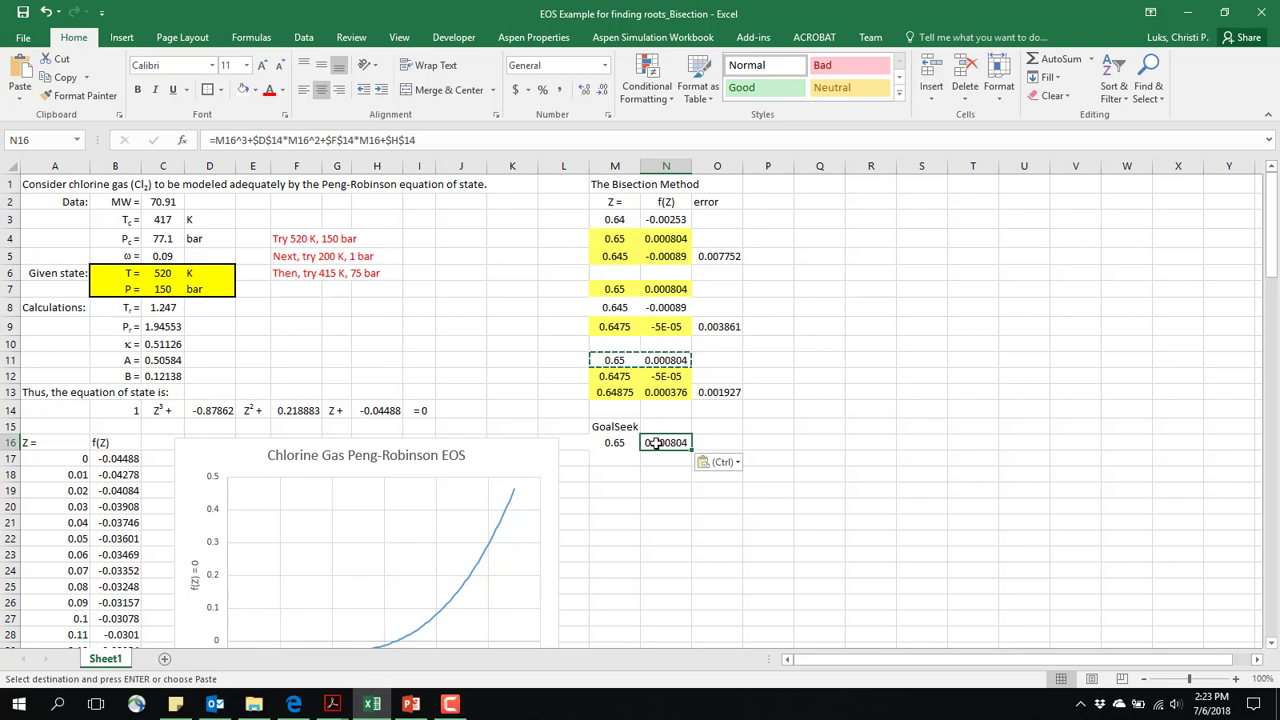
left_click(618, 443)
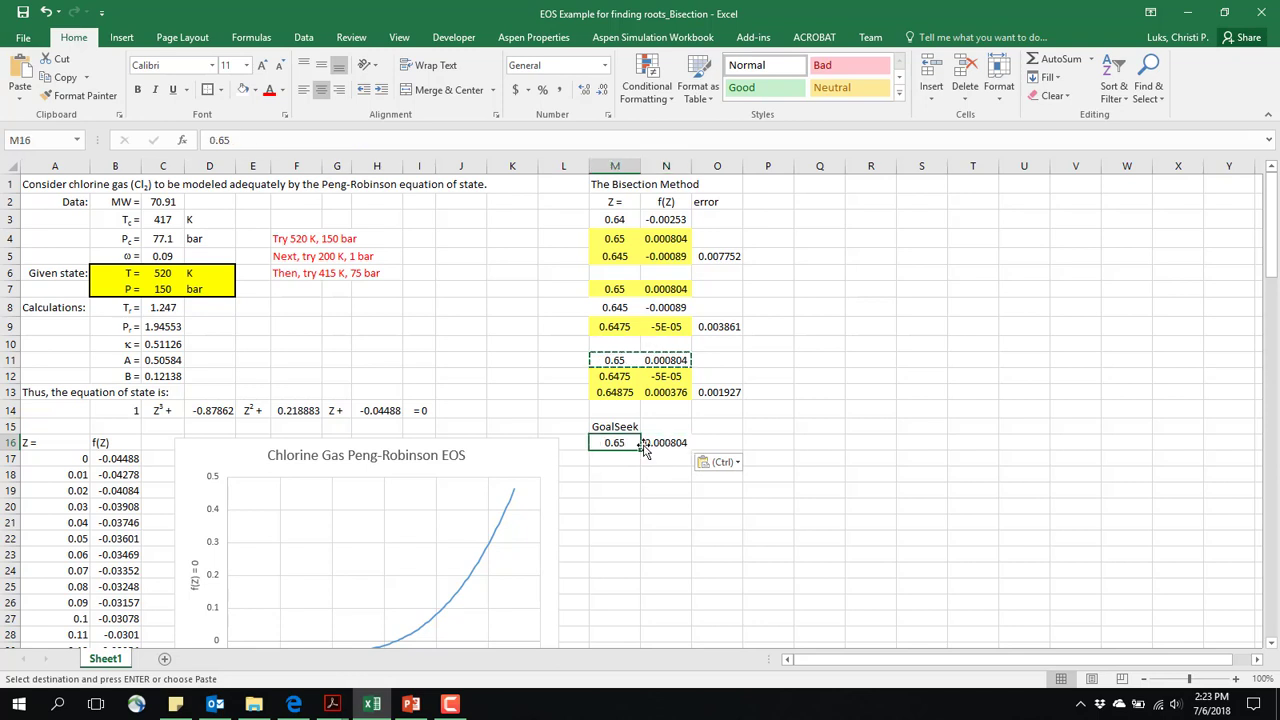
Run Goal Seek to set f(Z) in N16 to 0 by changing Z in M16, and accept the result.
left_click(667, 445)
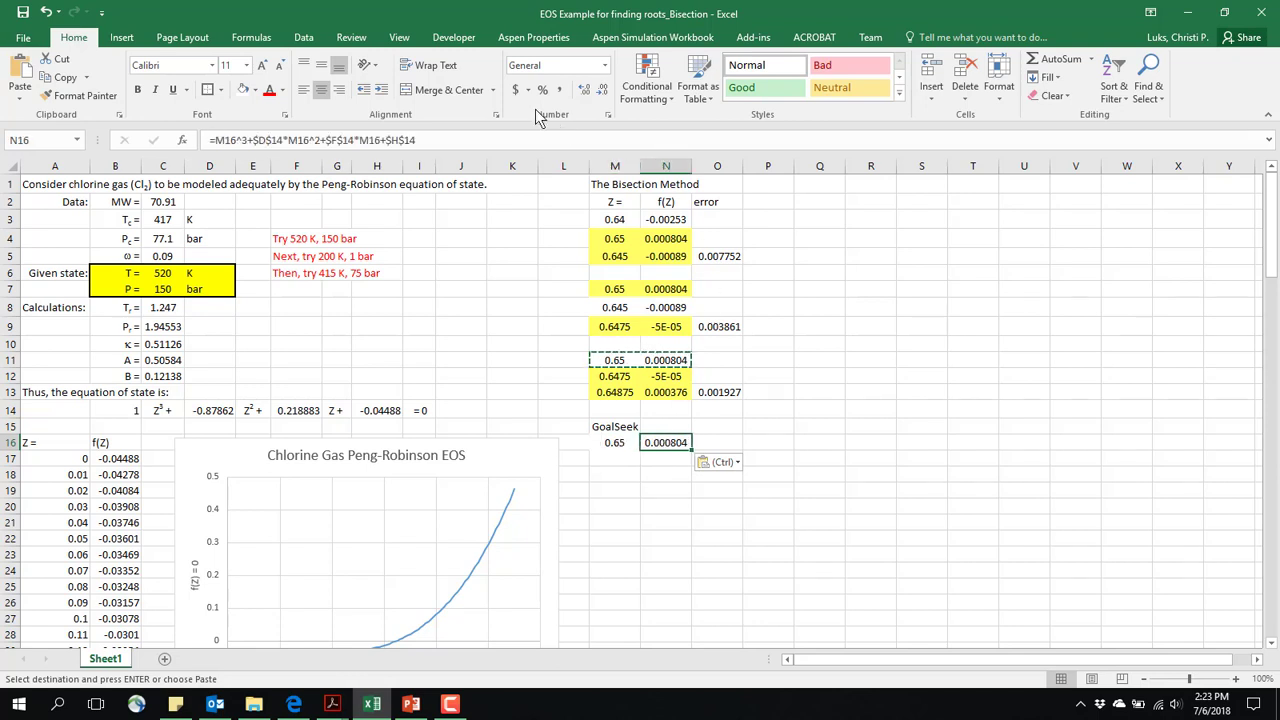
left_click(304, 42)
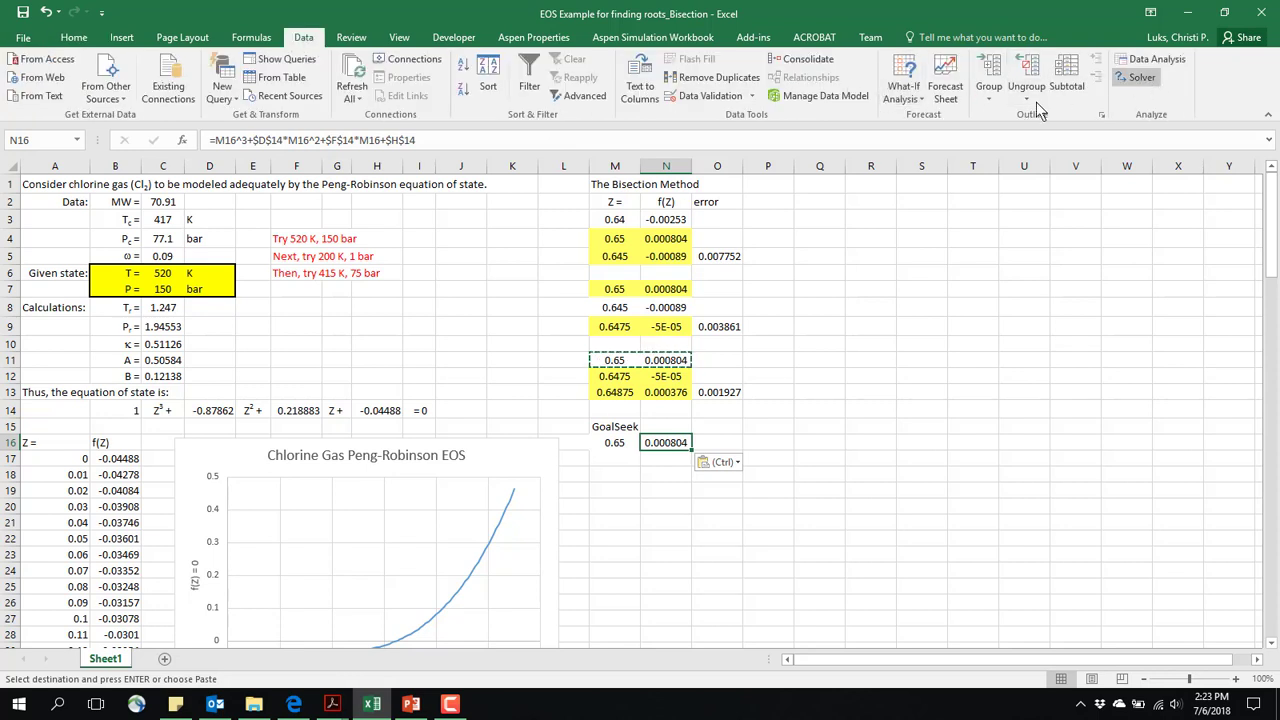
left_click(921, 100)
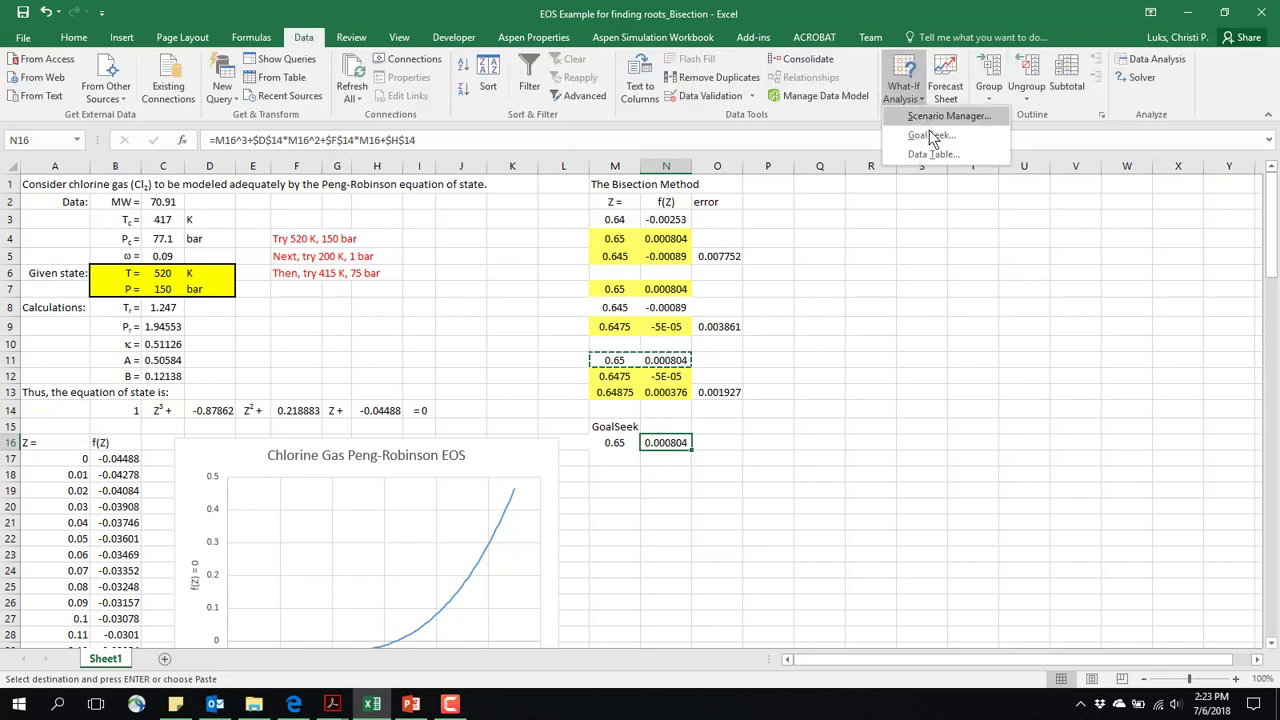
left_click(929, 135)
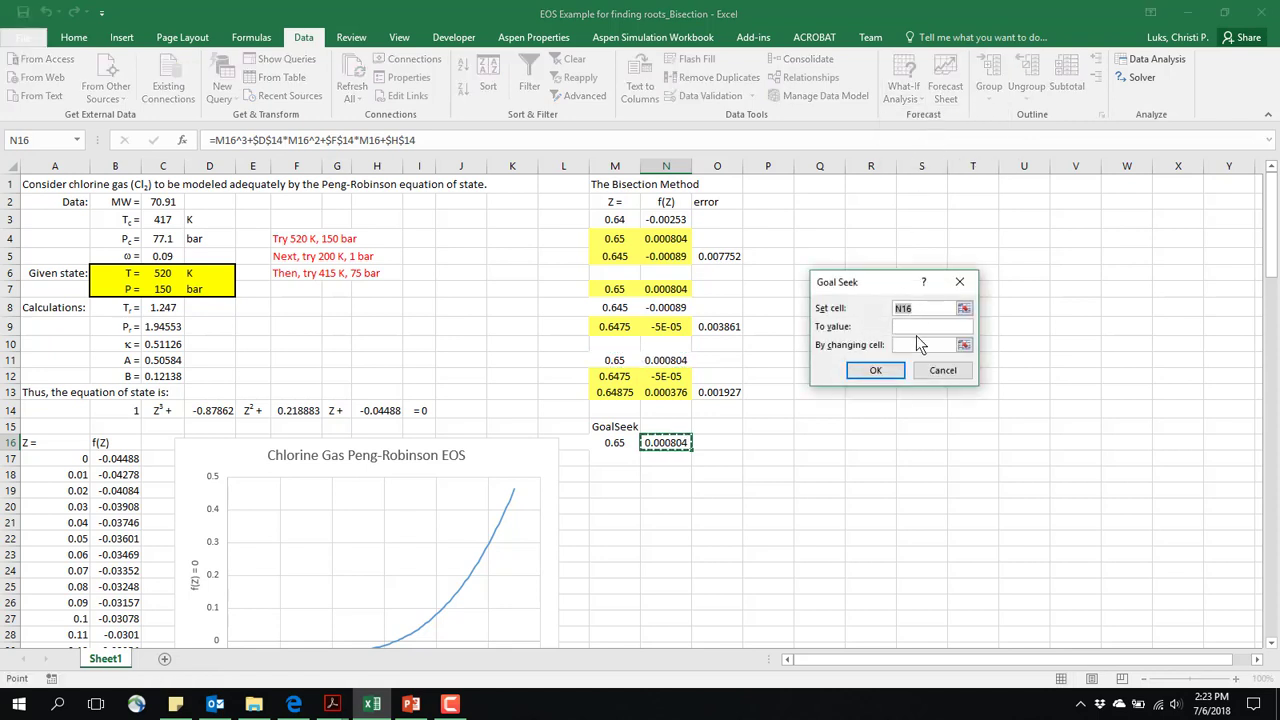
left_click(915, 328)
type("0")
left_click(964, 344)
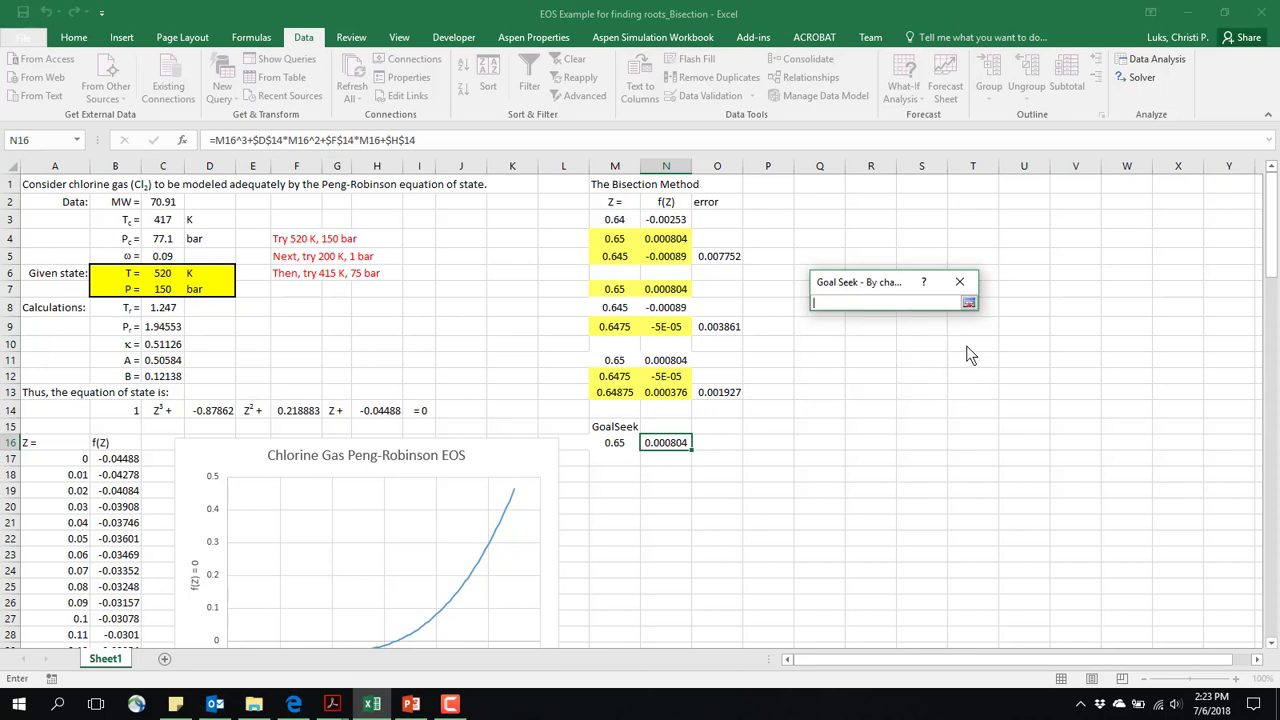
left_click(621, 443)
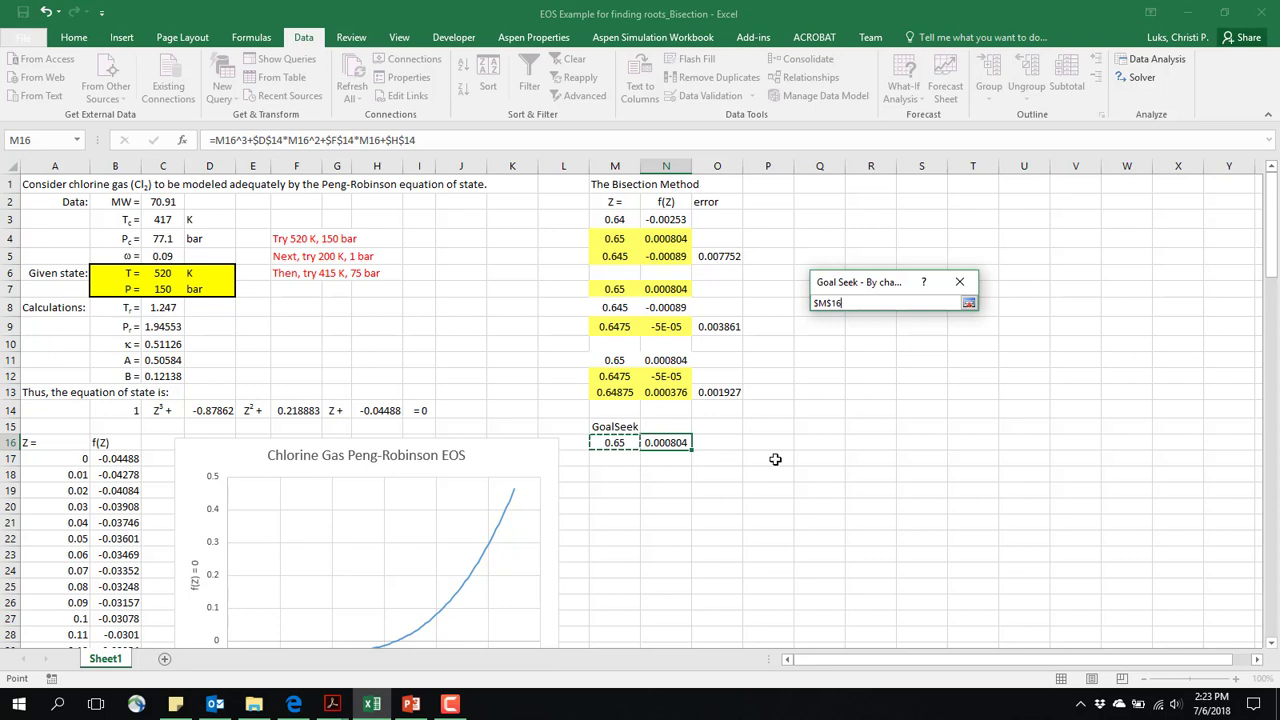
key("Return")
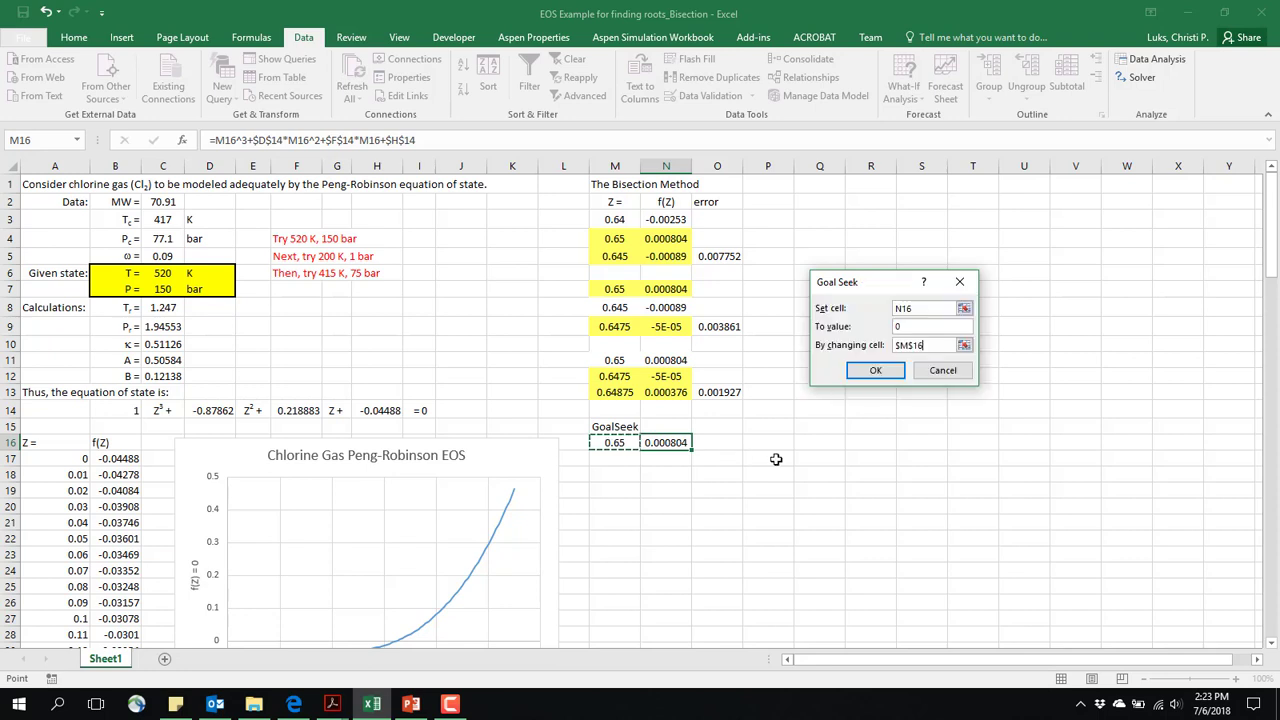
left_click(875, 372)
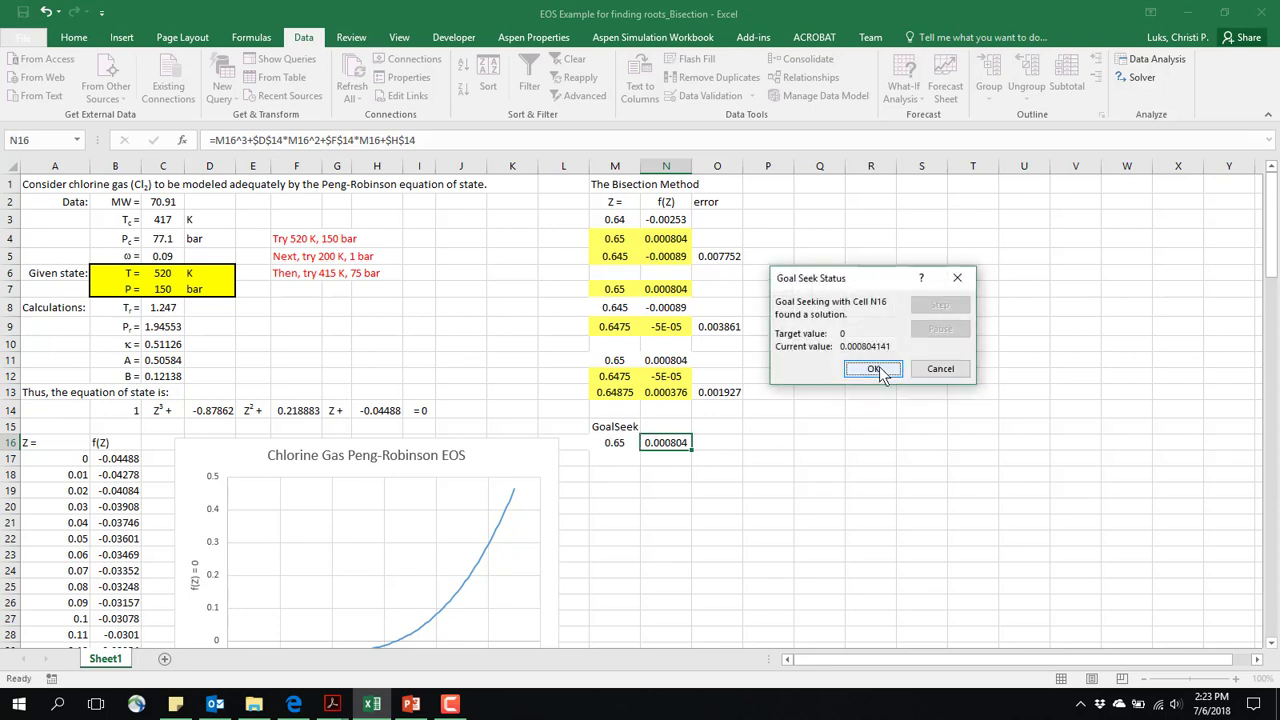
left_click(873, 369)
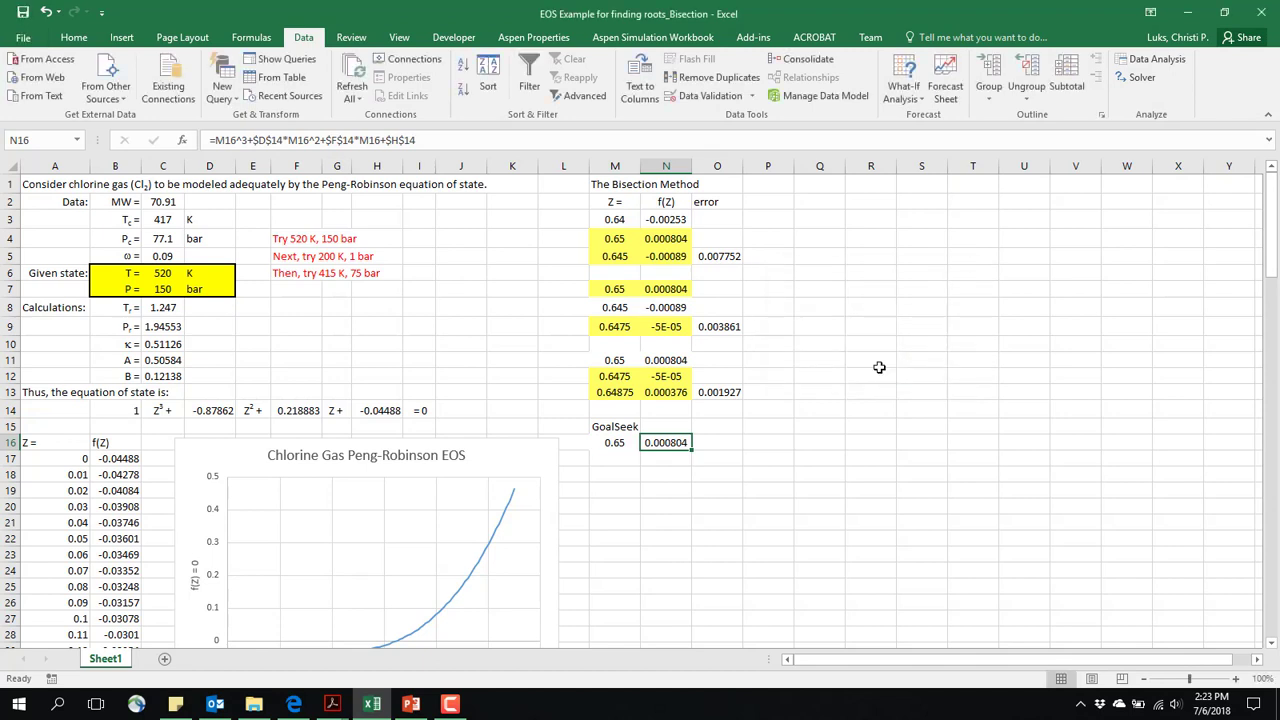
Check the Z and f(Z) cells M16 and N16 and repeat Goal Seek on N16 with target value 0 and changing cell M16.
left_click(637, 455)
left_click(659, 444)
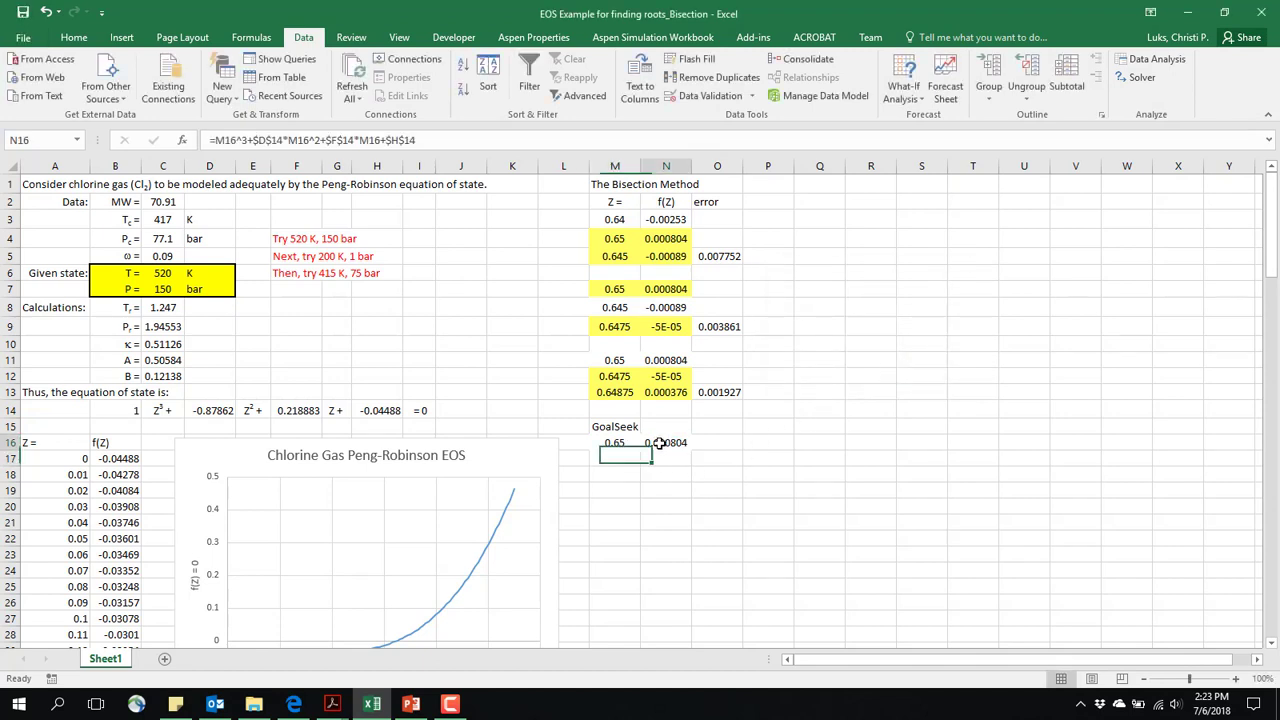
left_click(604, 447)
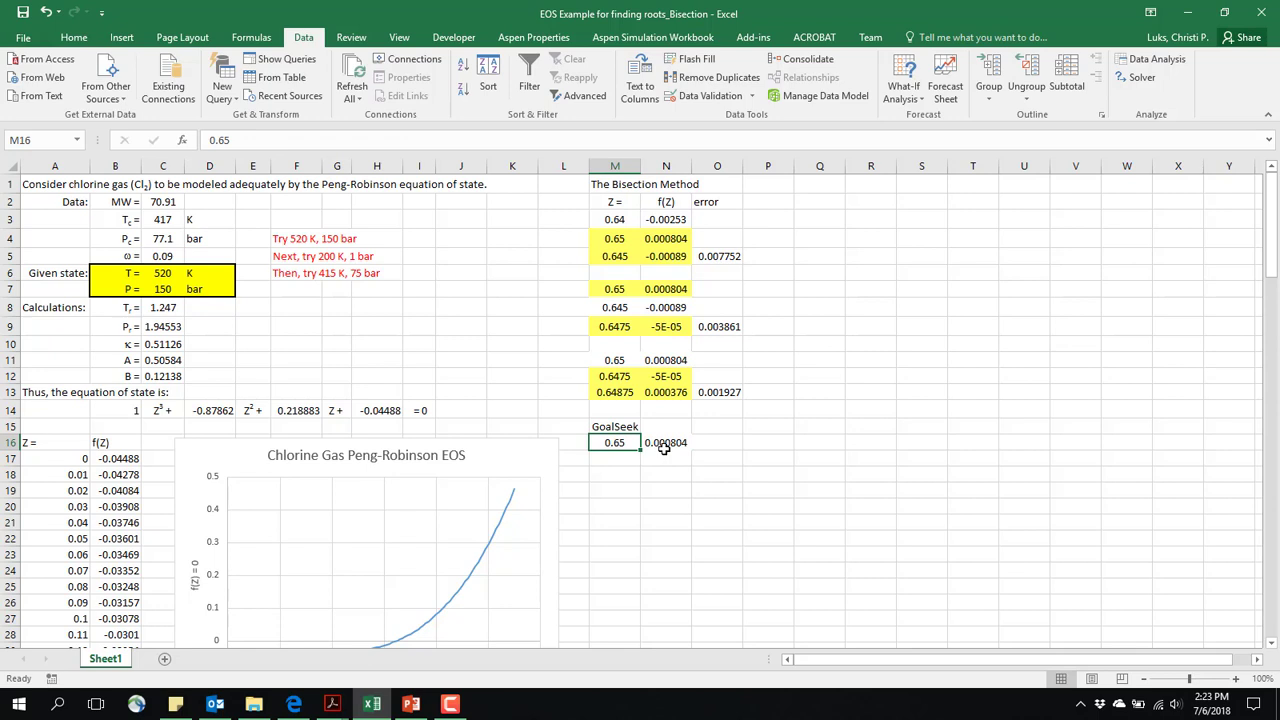
left_click(663, 446)
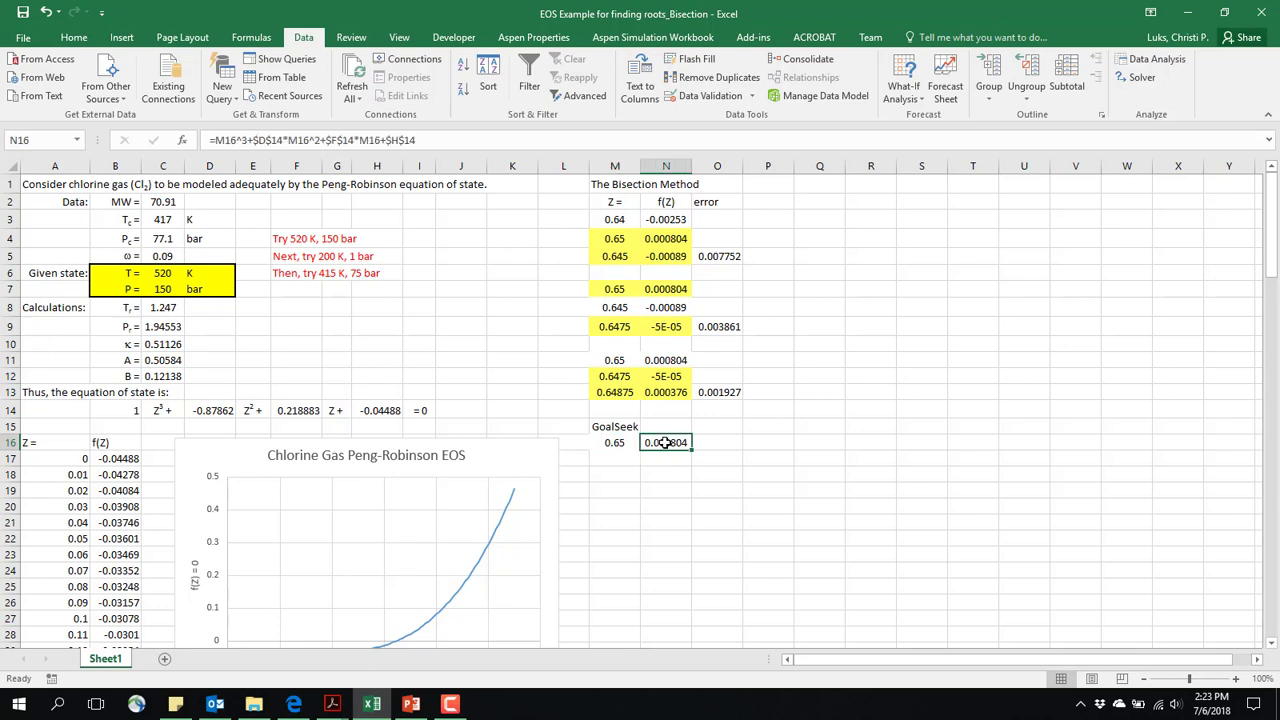
left_click(903, 92)
left_click(960, 140)
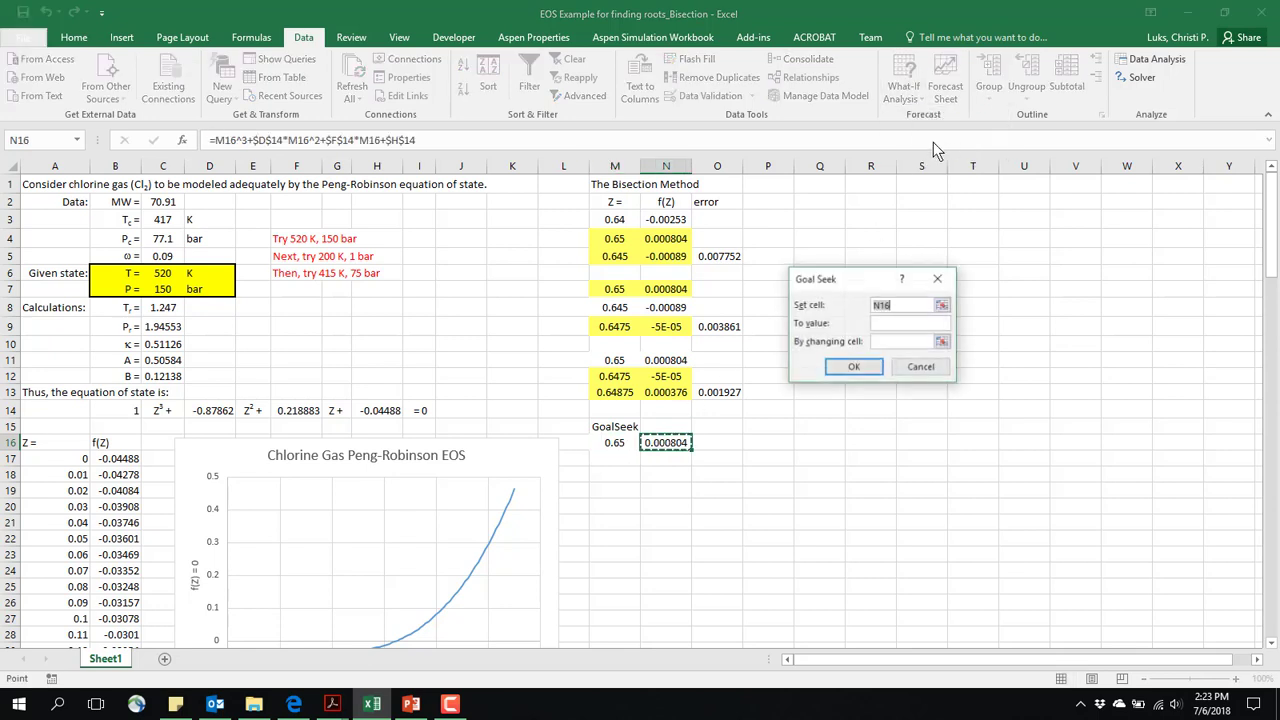
left_click(884, 321)
type("0")
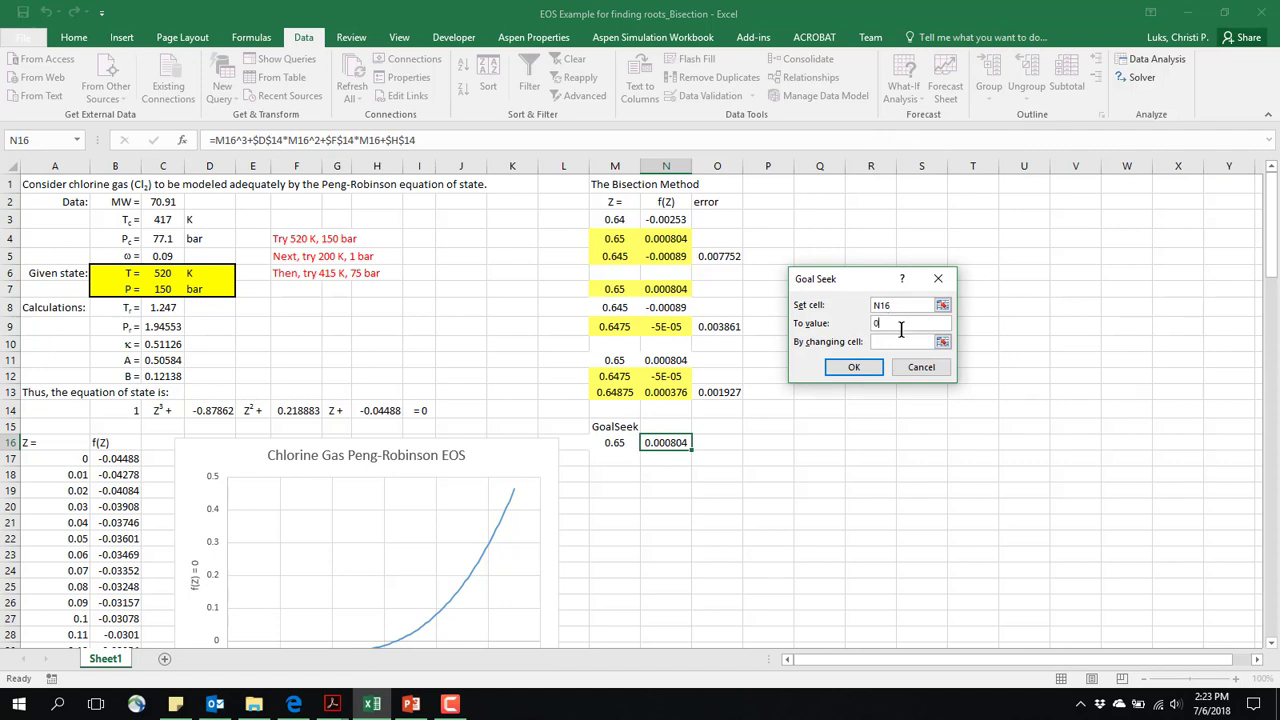
left_click(942, 342)
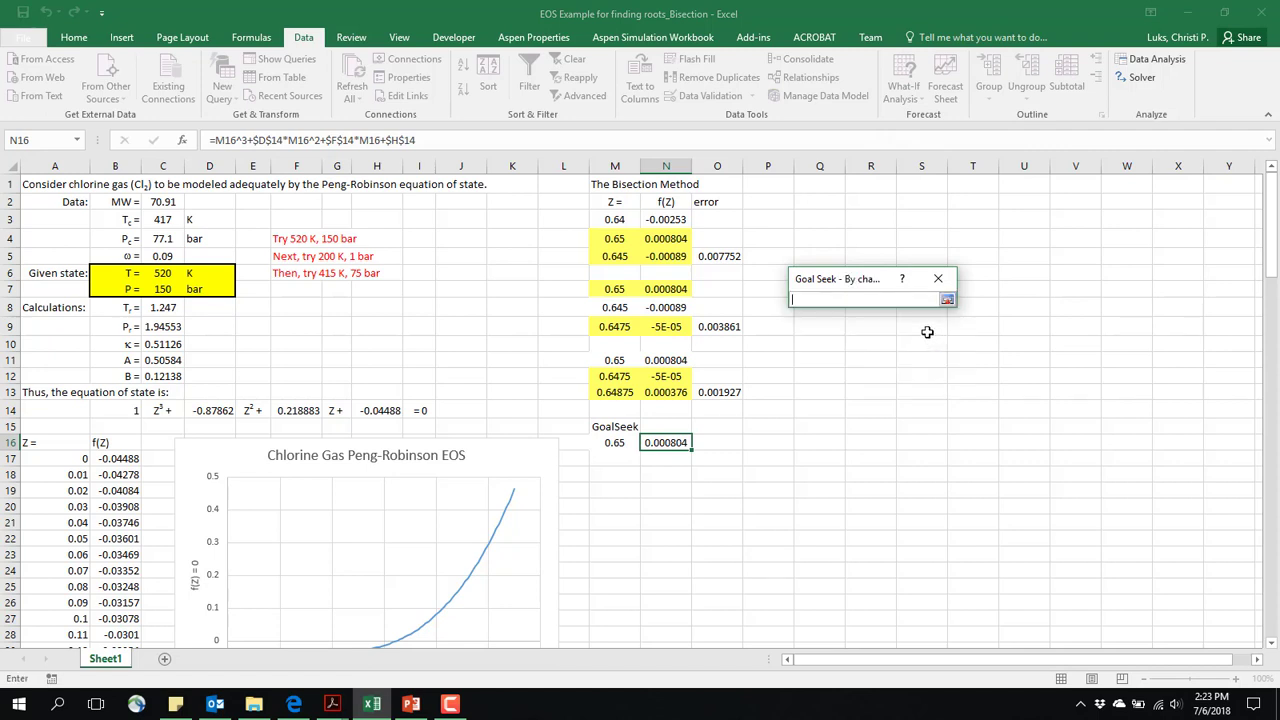
left_click(614, 442)
key("Return")
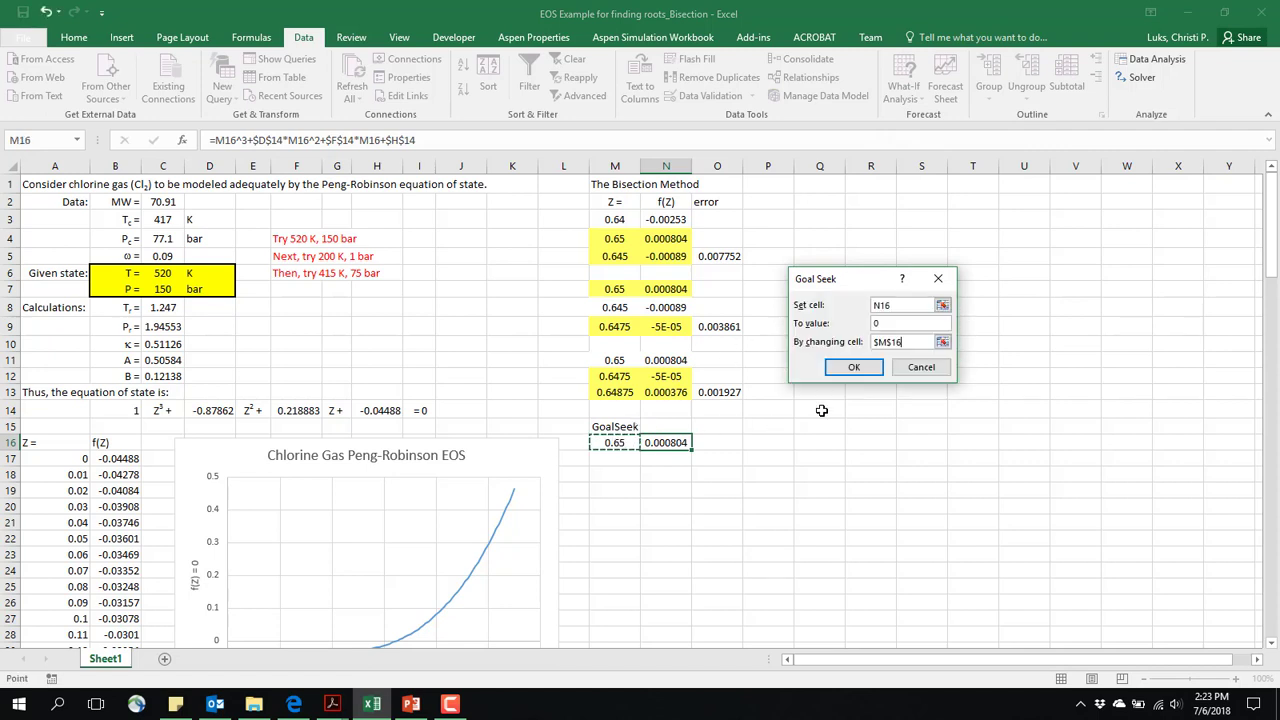
left_click(851, 369)
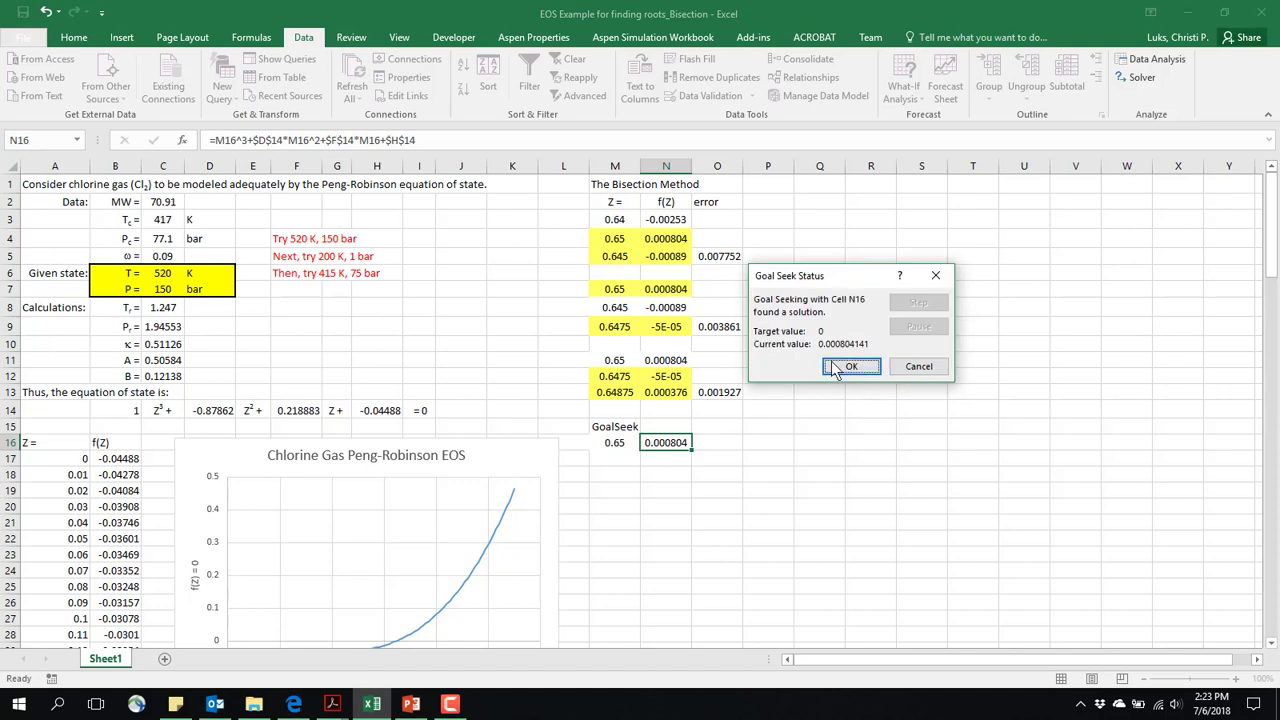
left_click(848, 367)
left_click(752, 455)
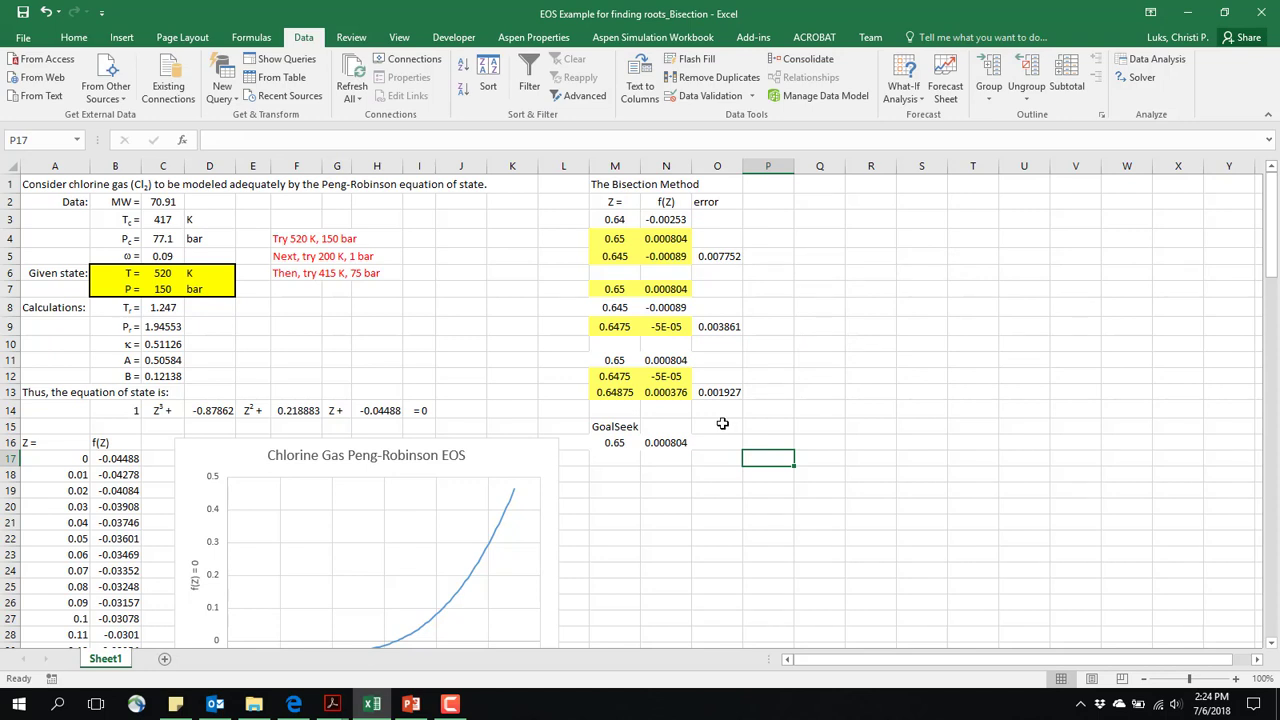
left_click_drag(618, 442, 664, 447)
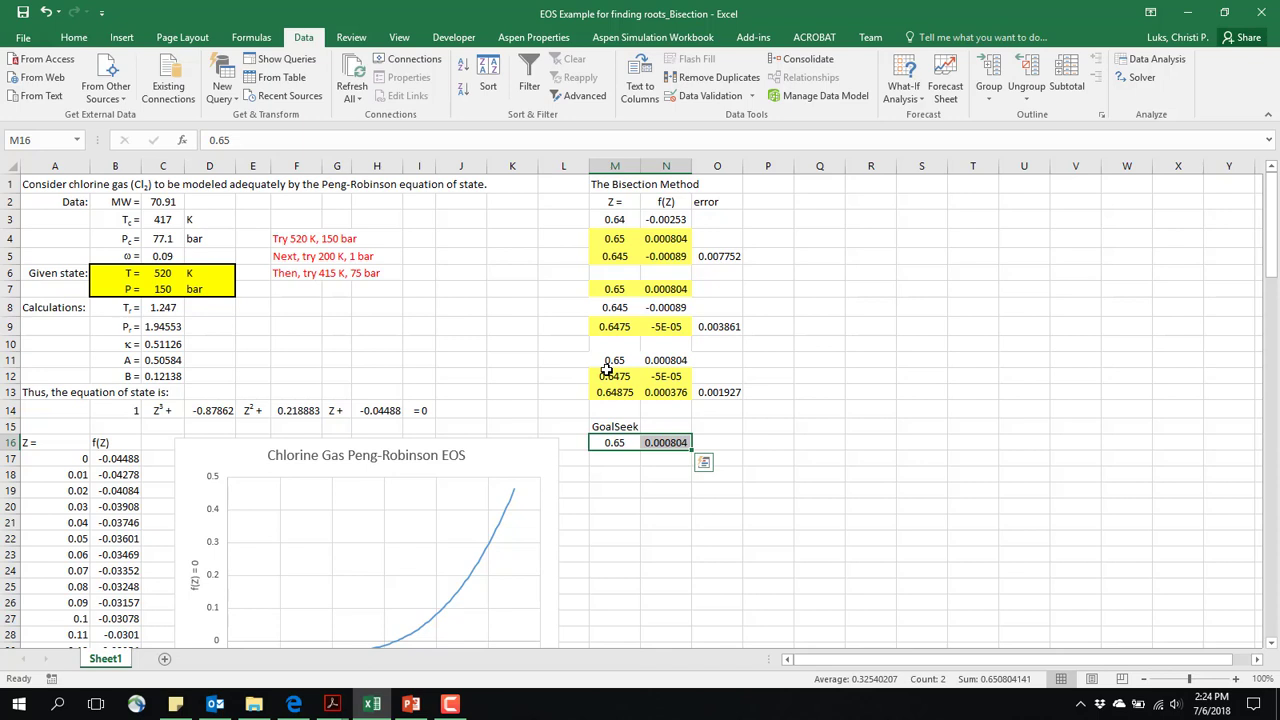
left_click(613, 472)
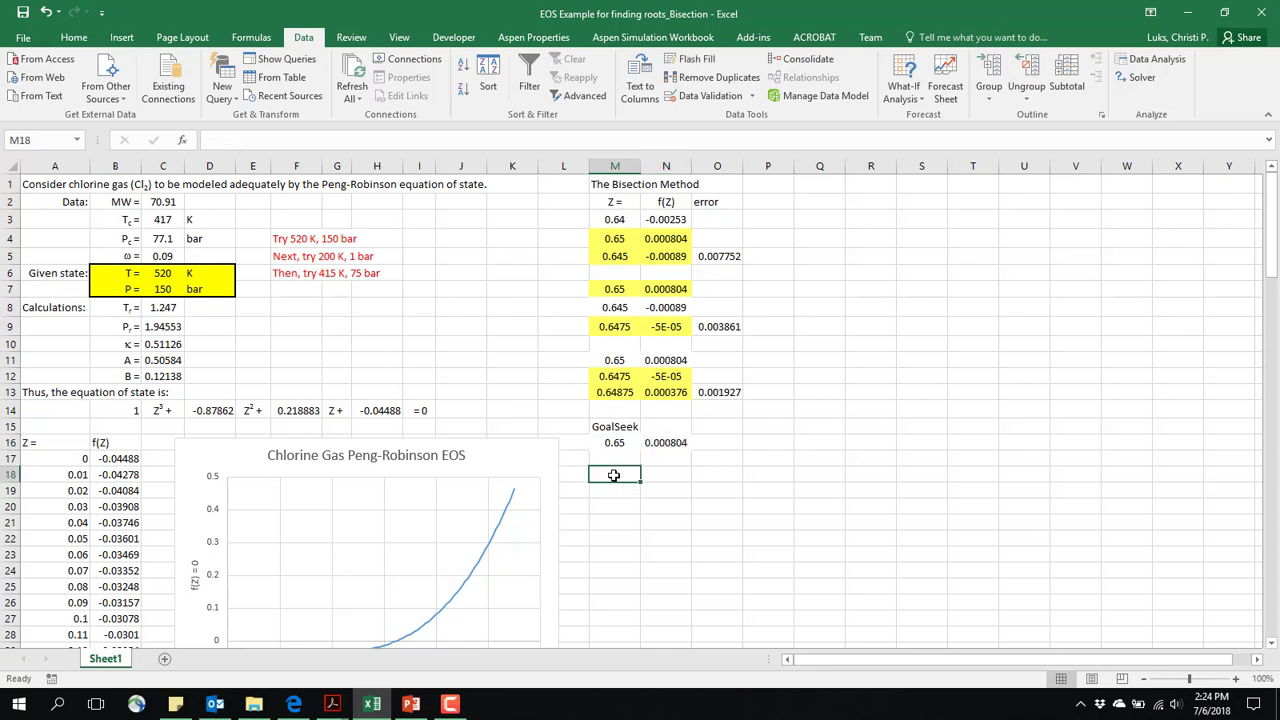